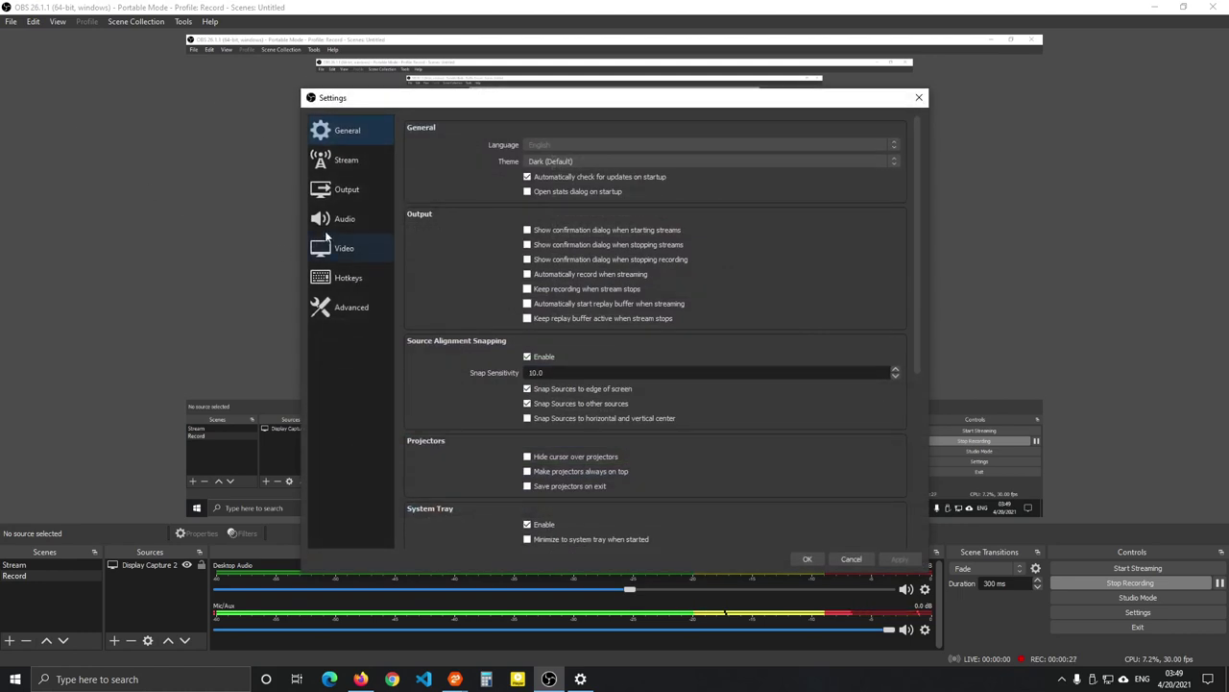
- Show the Audio settings page with the Superlux mic as Mic/Auxiliary Audio, and nudge the window down
{"action": "left_click", "coordinate": [338, 219]}
{"action": "left_click_drag", "start_coordinate": [532, 102], "coordinate": [593, 111]}
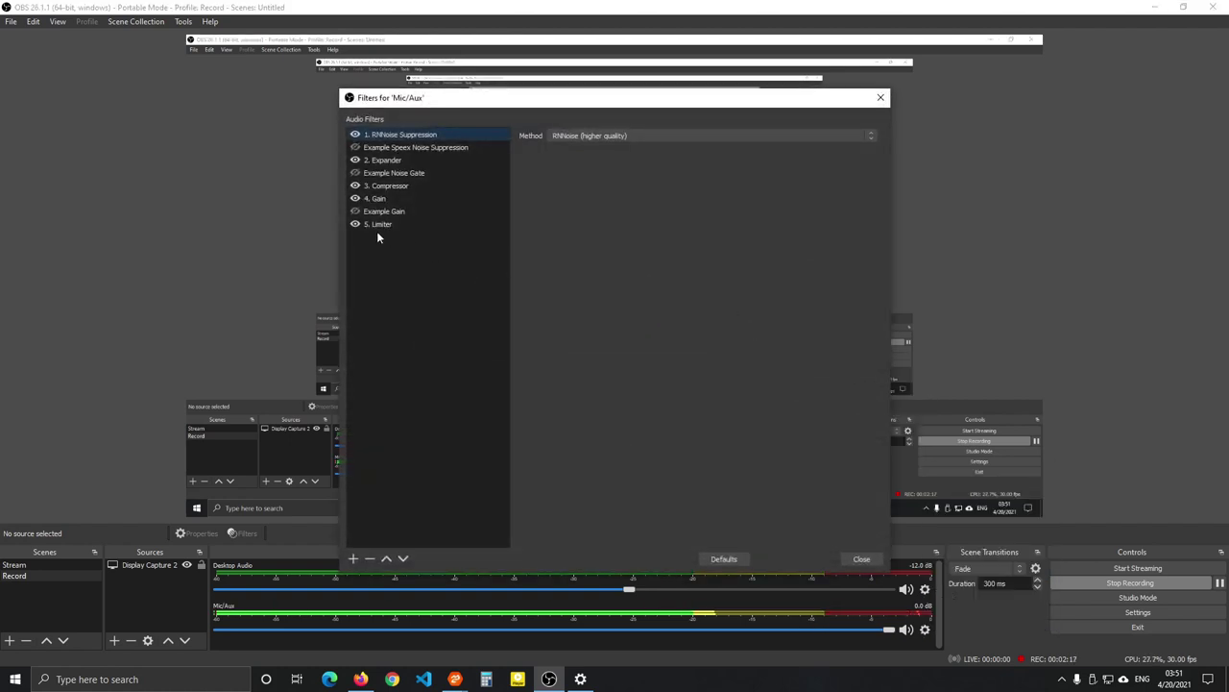
- Hide 5. Limiter, 4. Gain, 3. Compressor and 2. Expander using their eye toggles
{"action": "left_click", "coordinate": [355, 224]}
{"action": "left_click", "coordinate": [355, 197]}
{"action": "left_click", "coordinate": [354, 185]}
{"action": "left_click", "coordinate": [355, 159]}
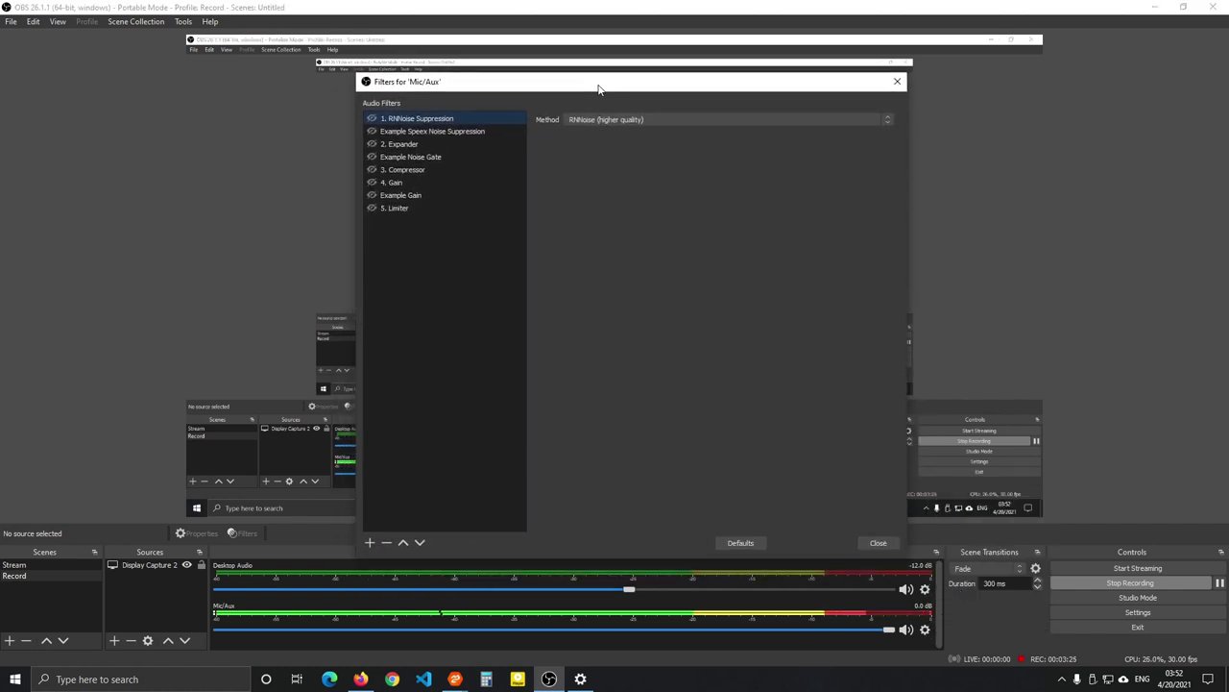
{"action": "left_click", "coordinate": [580, 678]}
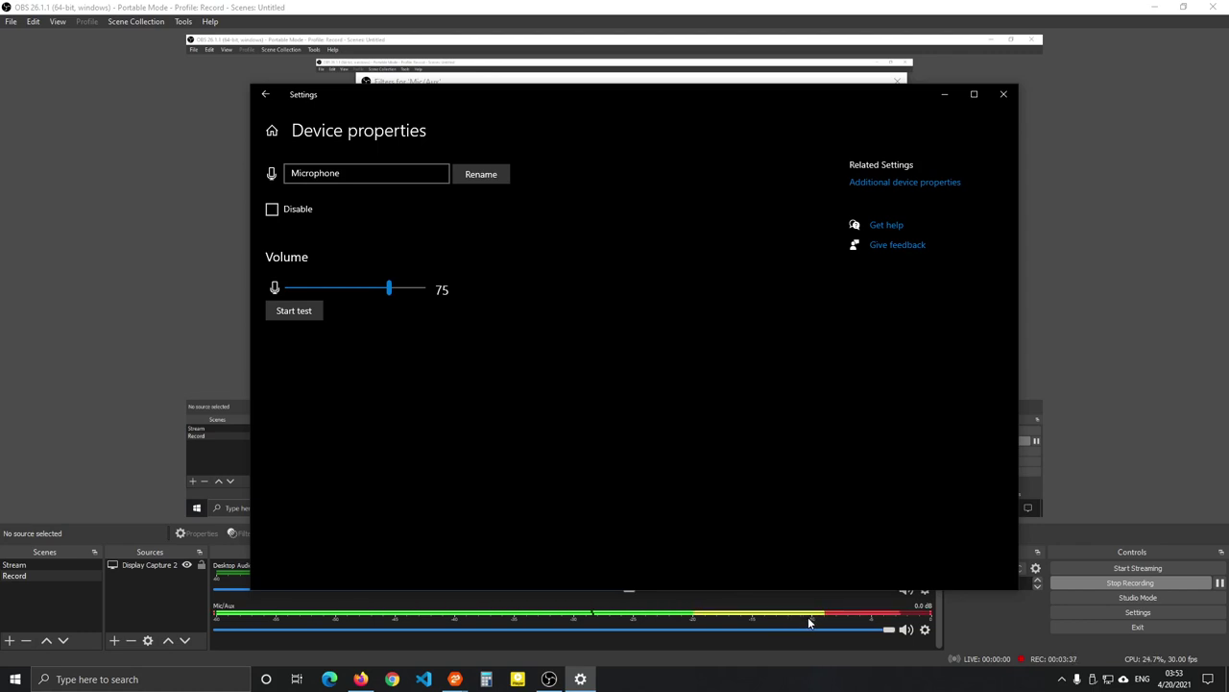
{"action": "left_click_drag", "start_coordinate": [819, 94], "coordinate": [812, 119]}
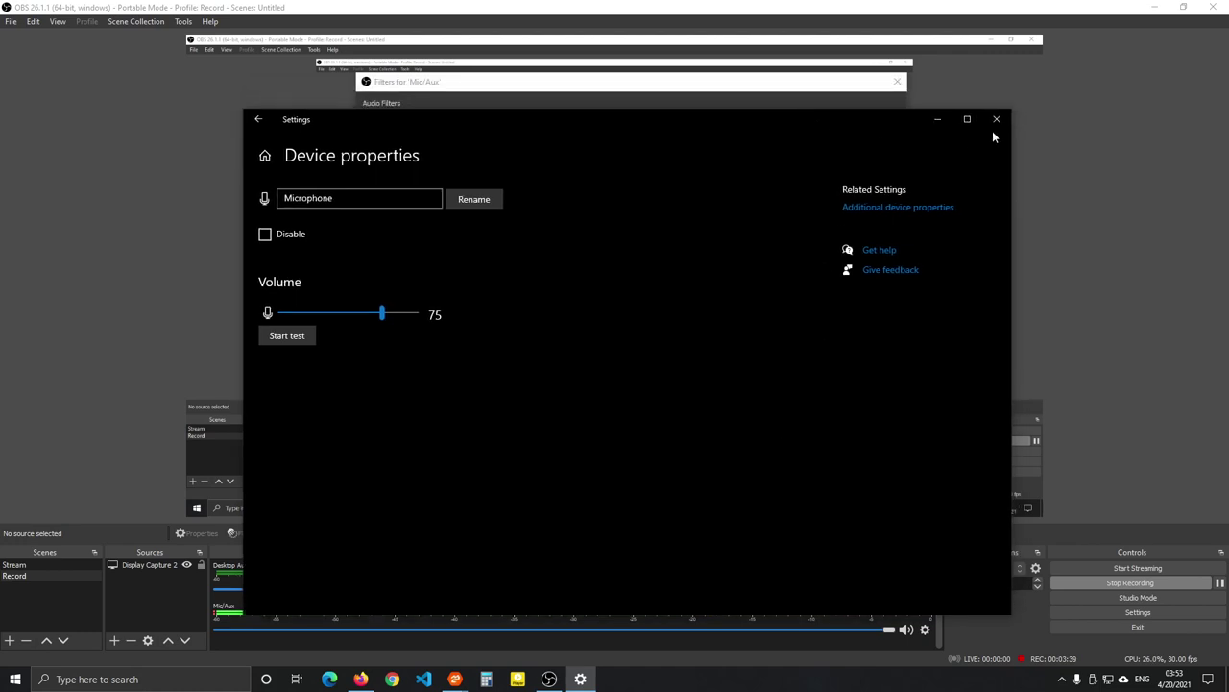
{"action": "left_click", "coordinate": [996, 120]}
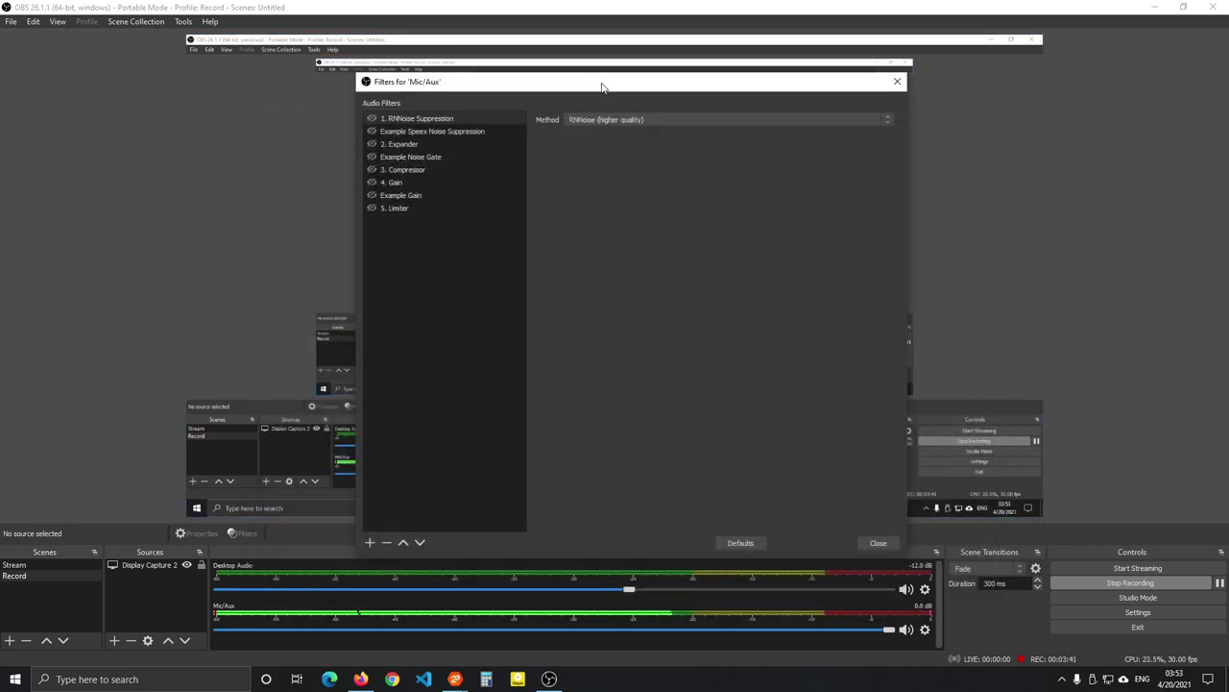
- Review Example Gain (10.00 dB) and the Limiter (−1.00 dB threshold, 60 ms release)
{"action": "left_click_drag", "start_coordinate": [602, 88], "coordinate": [601, 78]}
{"action": "left_click", "coordinate": [450, 191]}
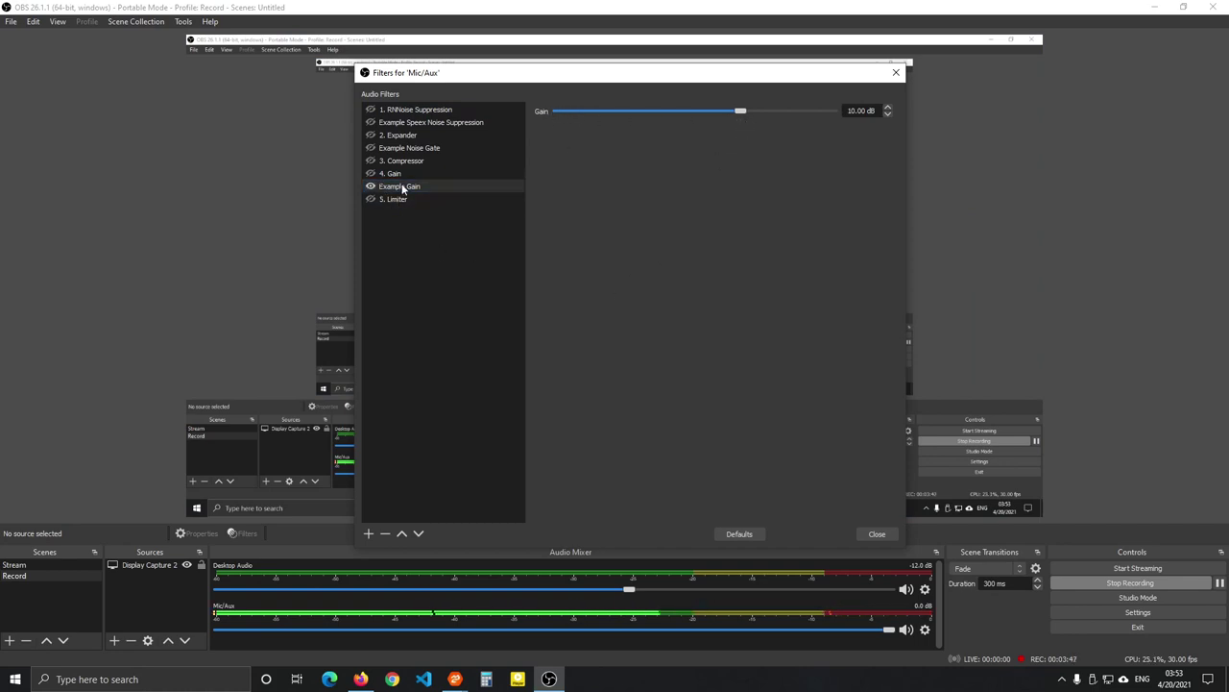
{"action": "left_click", "coordinate": [402, 188]}
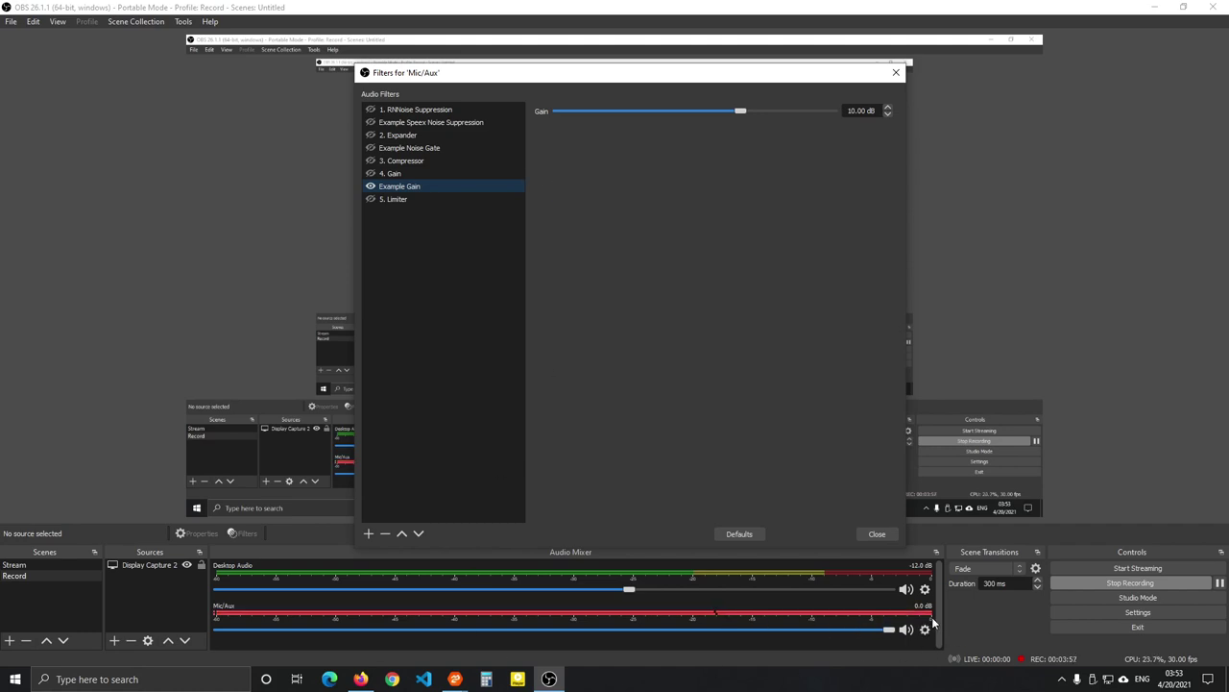
{"action": "left_click", "coordinate": [409, 199]}
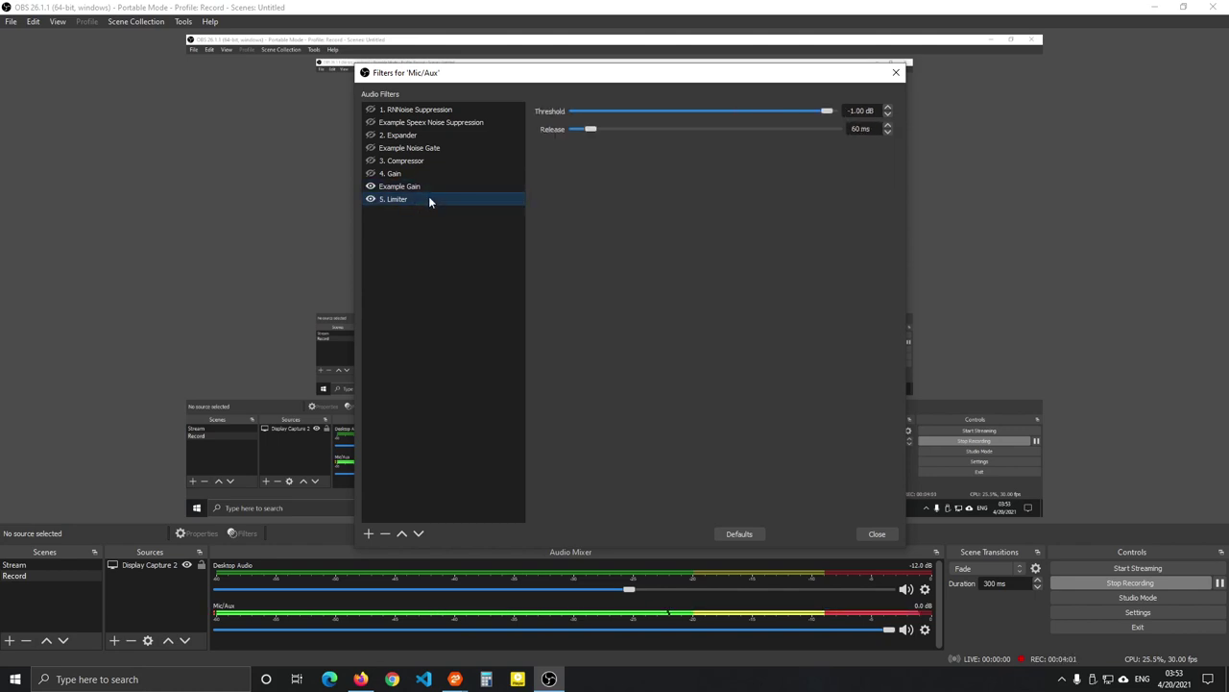
{"action": "left_click", "coordinate": [368, 533]}
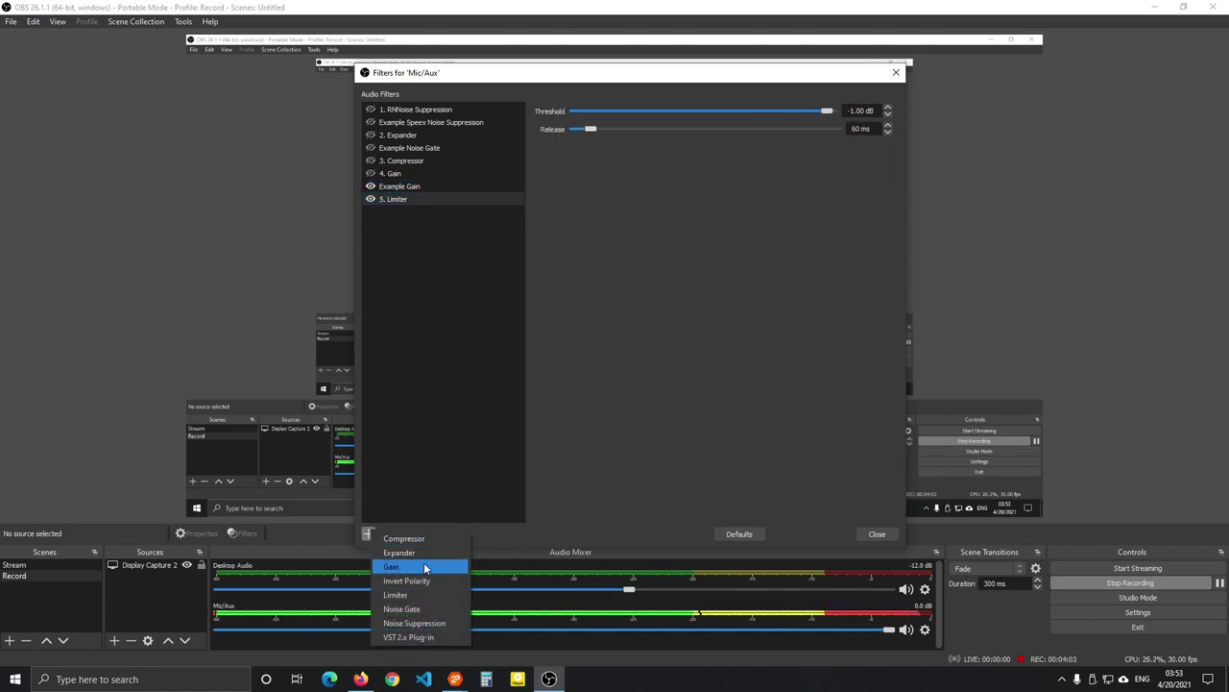
{"action": "left_click", "coordinate": [419, 598]}
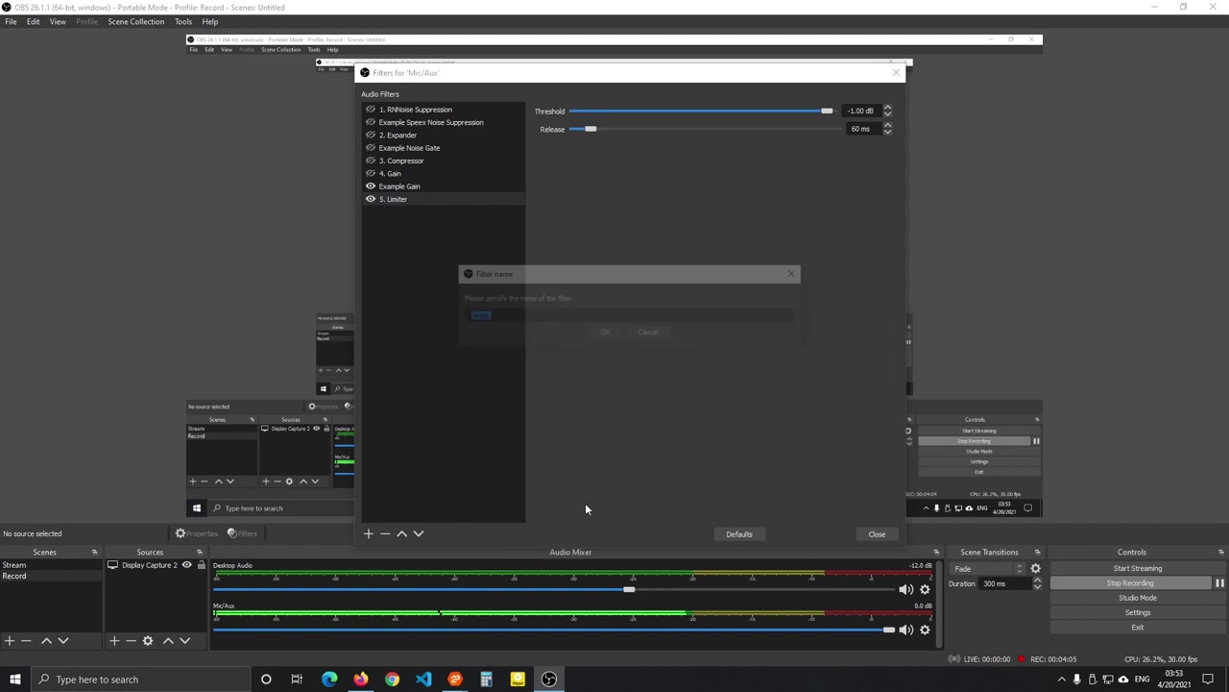
{"action": "left_click", "coordinate": [605, 332]}
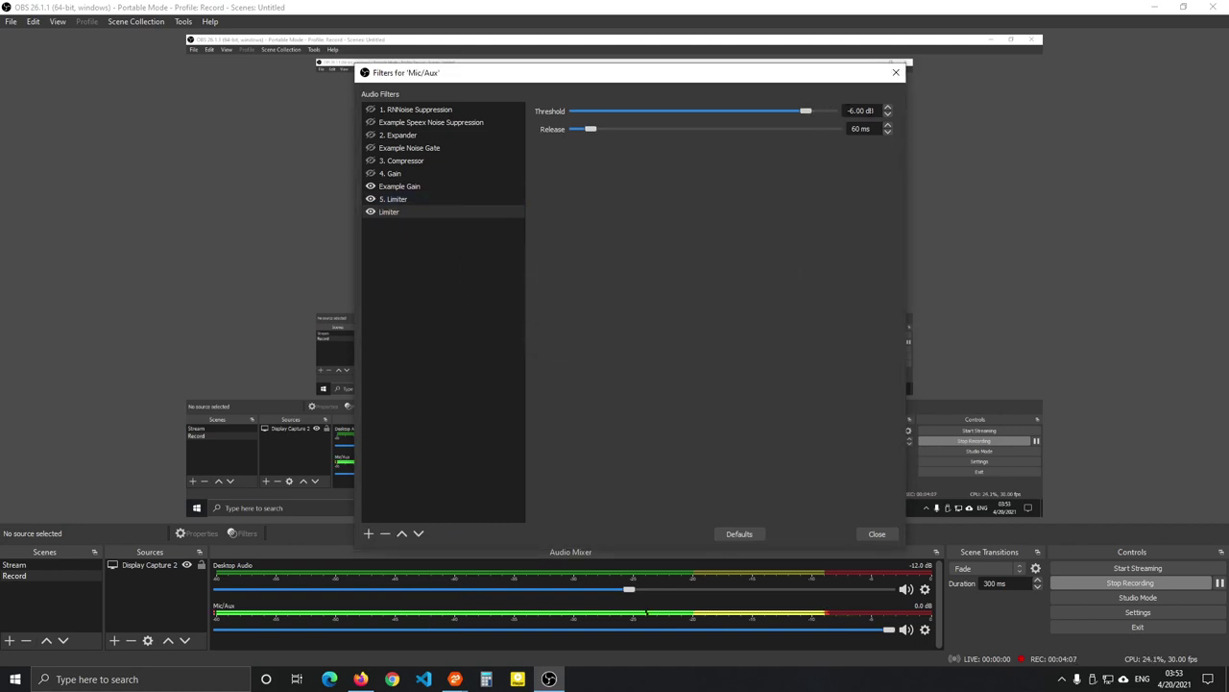
{"action": "right_click", "coordinate": [427, 212]}
{"action": "left_click", "coordinate": [451, 276]}
{"action": "left_click", "coordinate": [660, 331]}
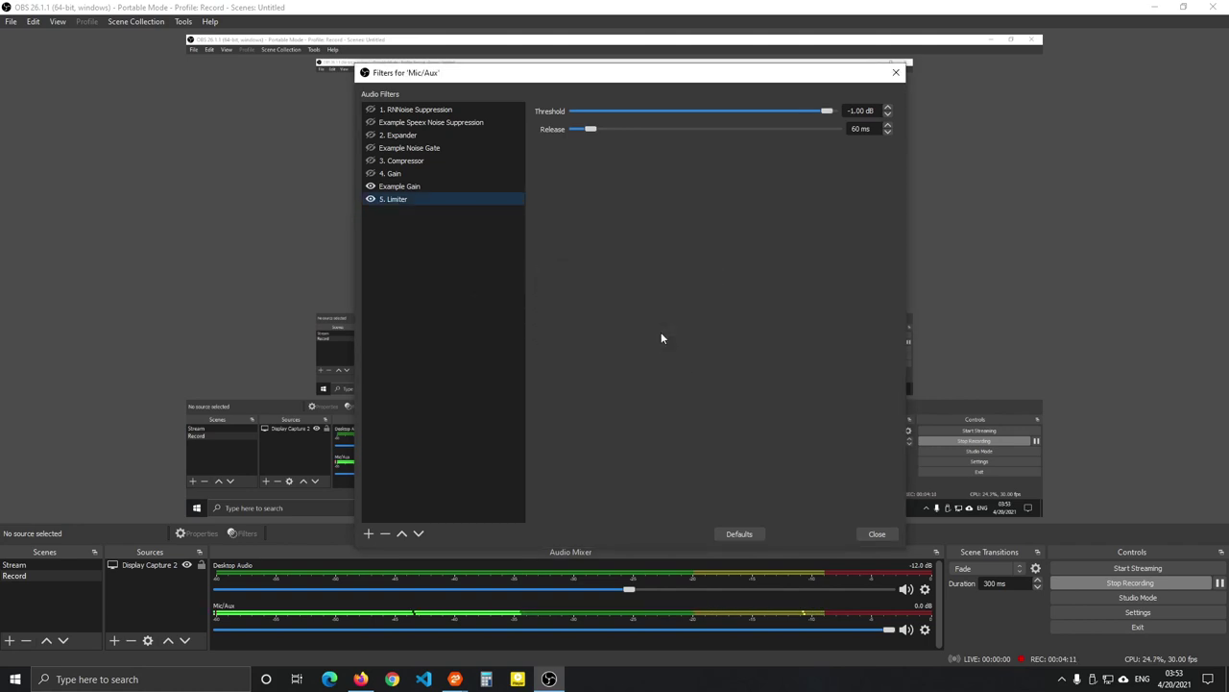
{"action": "left_click", "coordinate": [415, 188]}
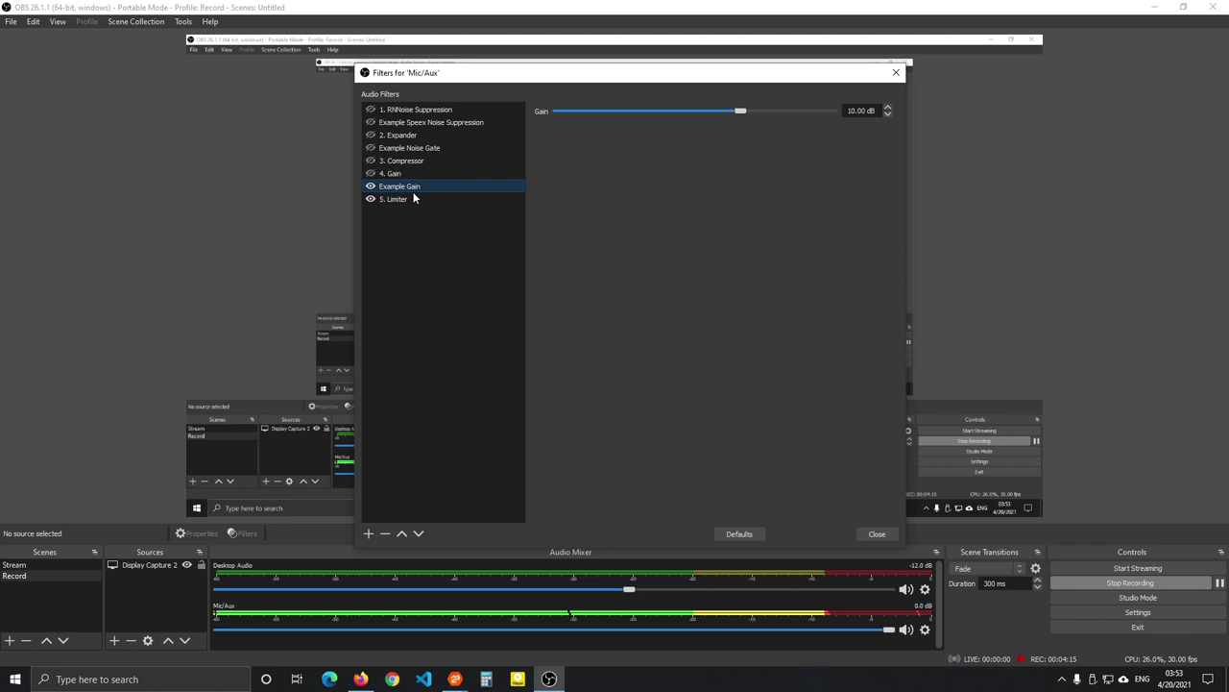
{"action": "left_click", "coordinate": [412, 199]}
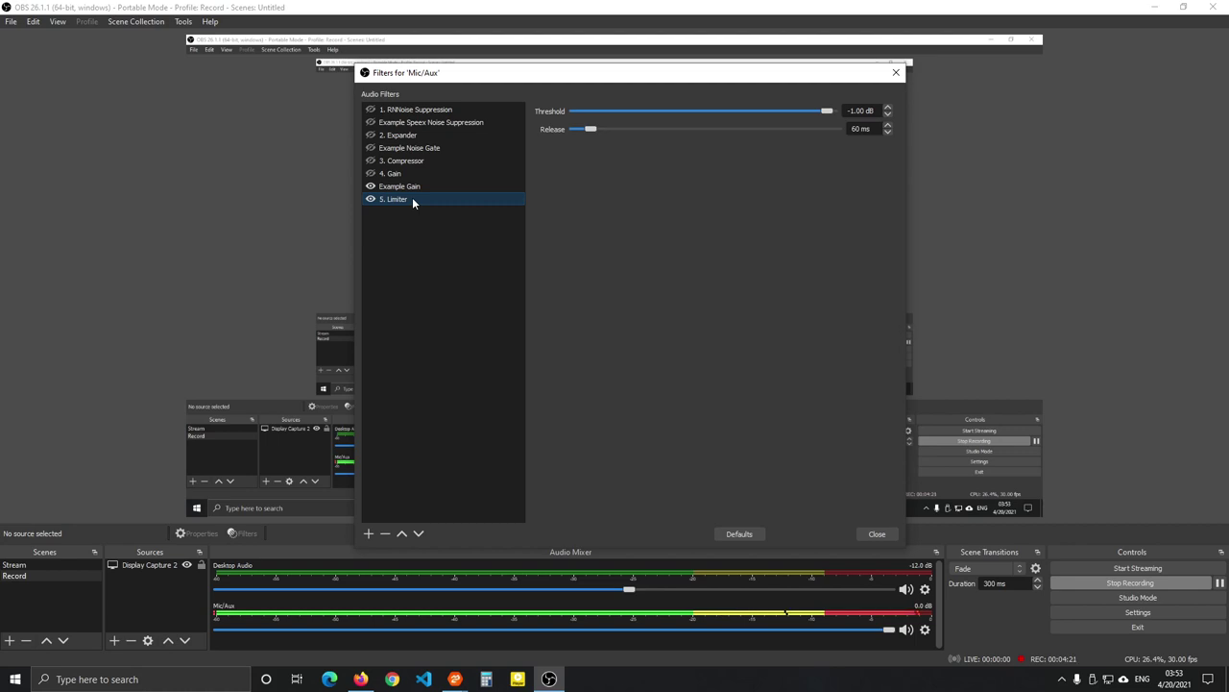
{"action": "left_click", "coordinate": [406, 109]}
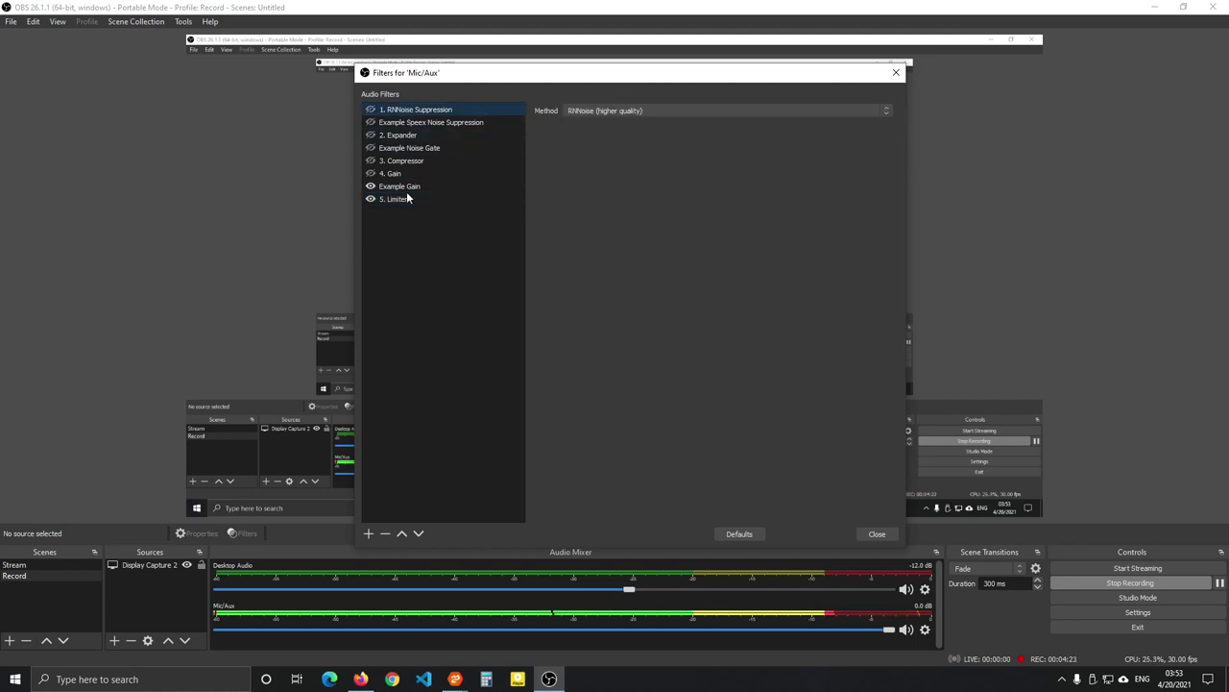
{"action": "left_click", "coordinate": [404, 200]}
{"action": "left_click", "coordinate": [406, 135]}
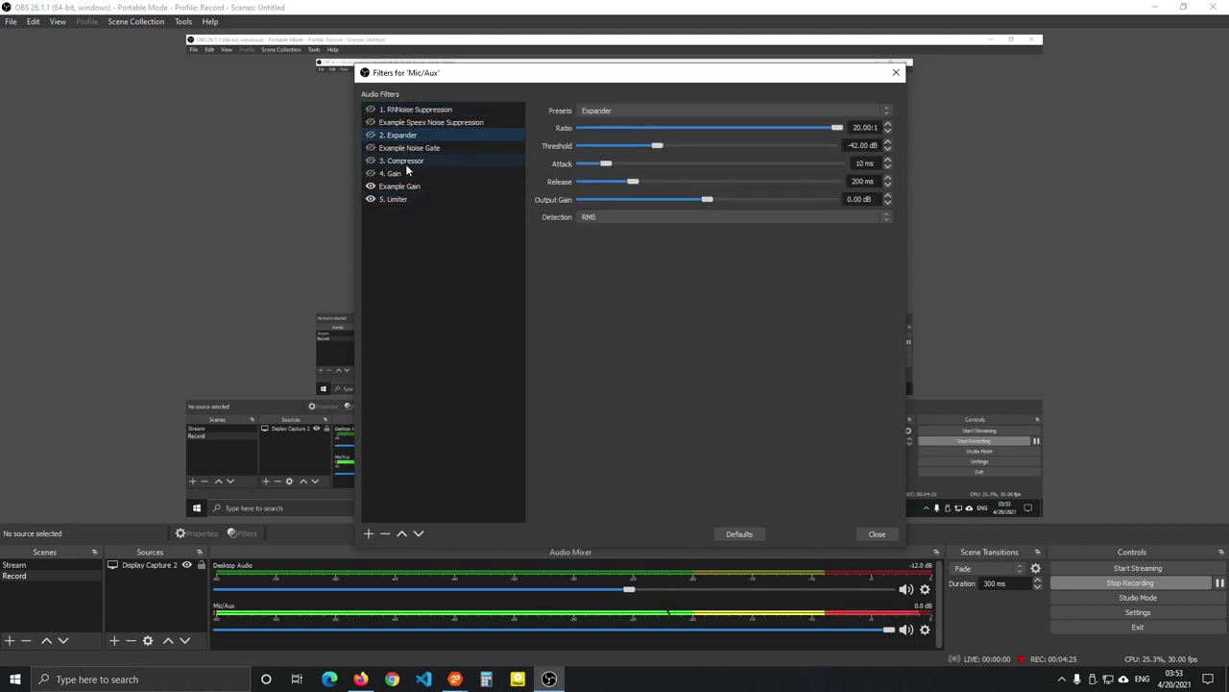
{"action": "left_click", "coordinate": [406, 172]}
{"action": "left_click", "coordinate": [406, 199]}
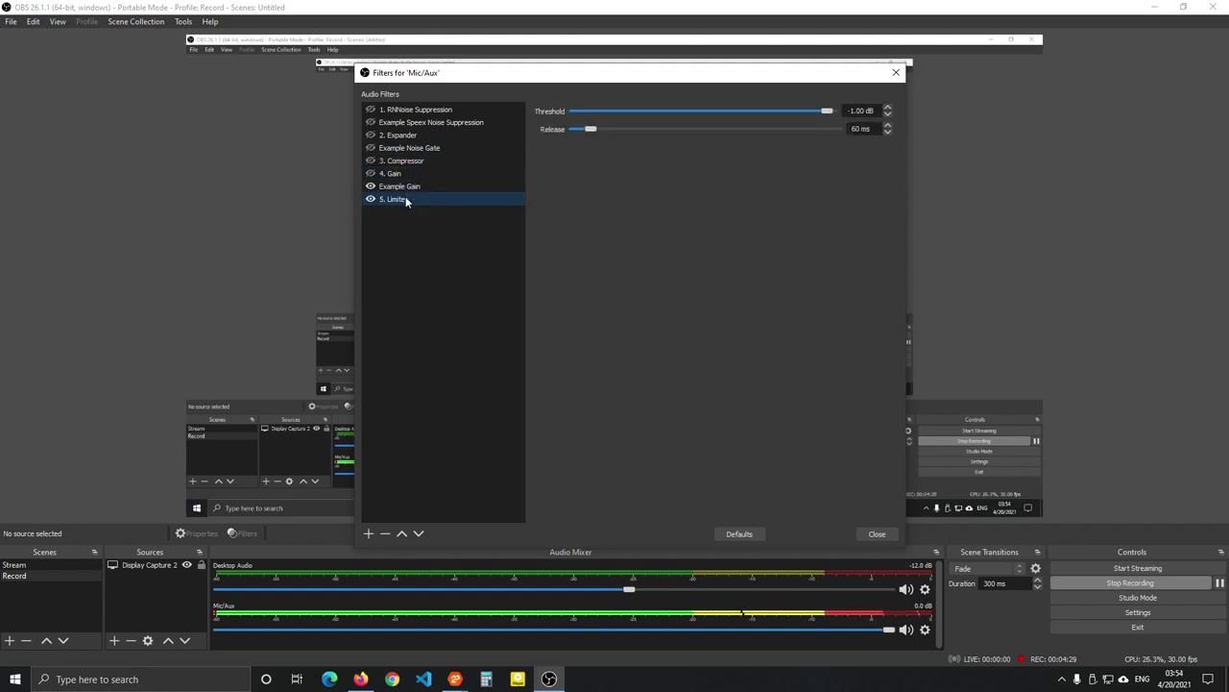
{"action": "left_click", "coordinate": [407, 186]}
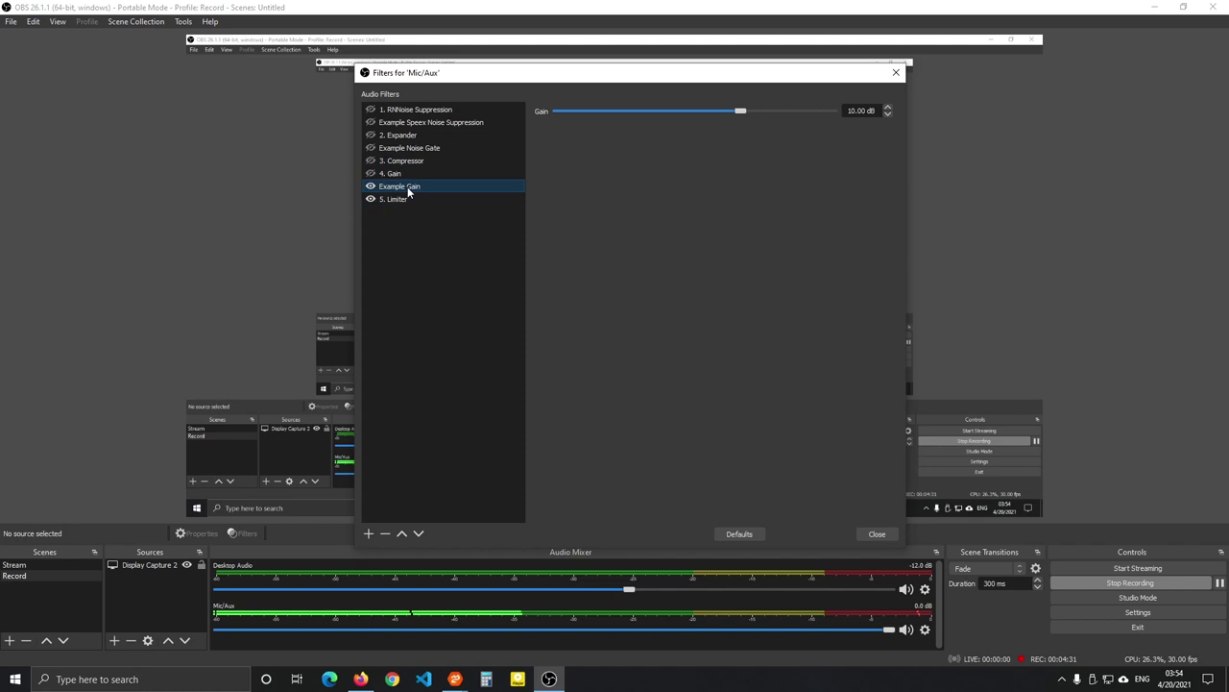
{"action": "left_click", "coordinate": [408, 199]}
{"action": "left_click", "coordinate": [417, 186]}
{"action": "left_click", "coordinate": [415, 199]}
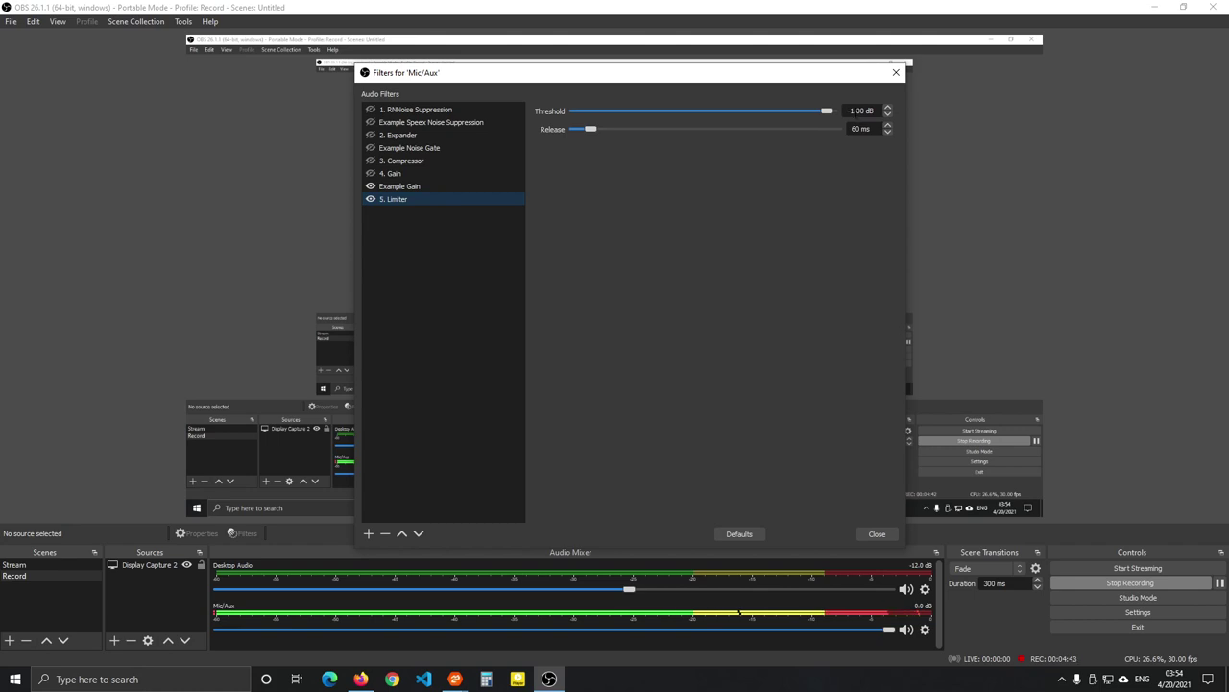
{"action": "left_click", "coordinate": [431, 187]}
{"action": "left_click", "coordinate": [427, 199]}
{"action": "left_click", "coordinate": [417, 186]}
{"action": "left_click", "coordinate": [419, 198]}
{"action": "left_click_drag", "start_coordinate": [545, 79], "coordinate": [536, 51]}
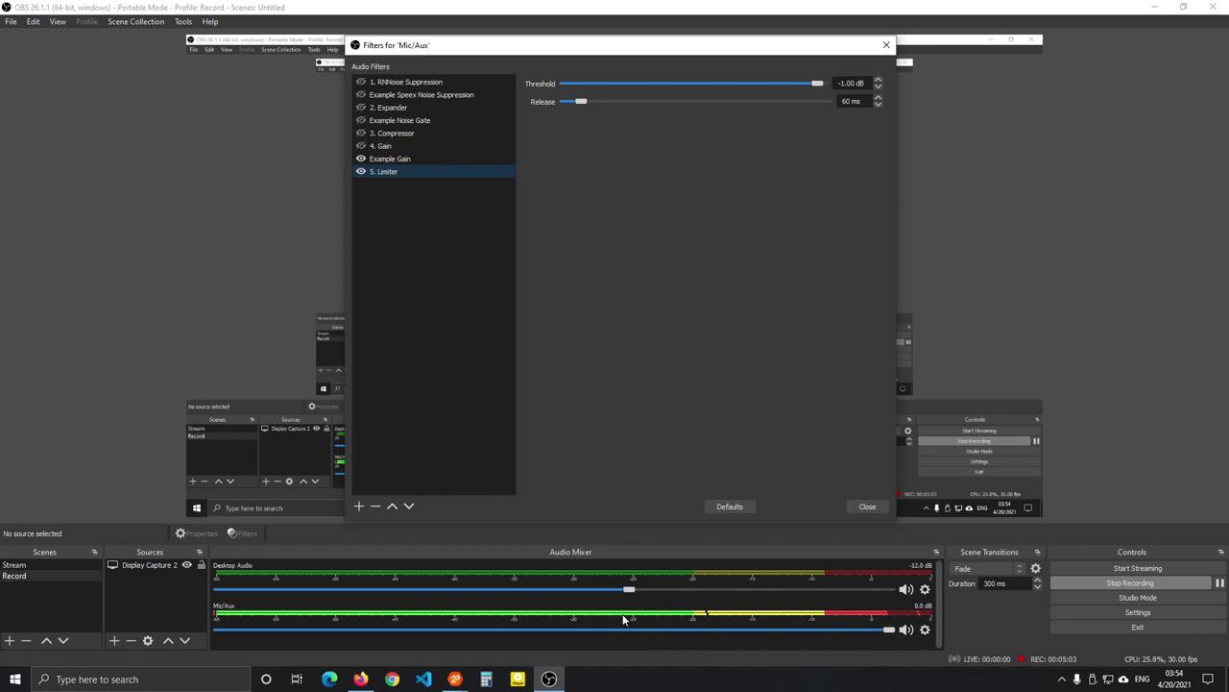
- Look over the RNNoise and Expander settings, dismissing the add-filter list unused
{"action": "left_click", "coordinate": [413, 84]}
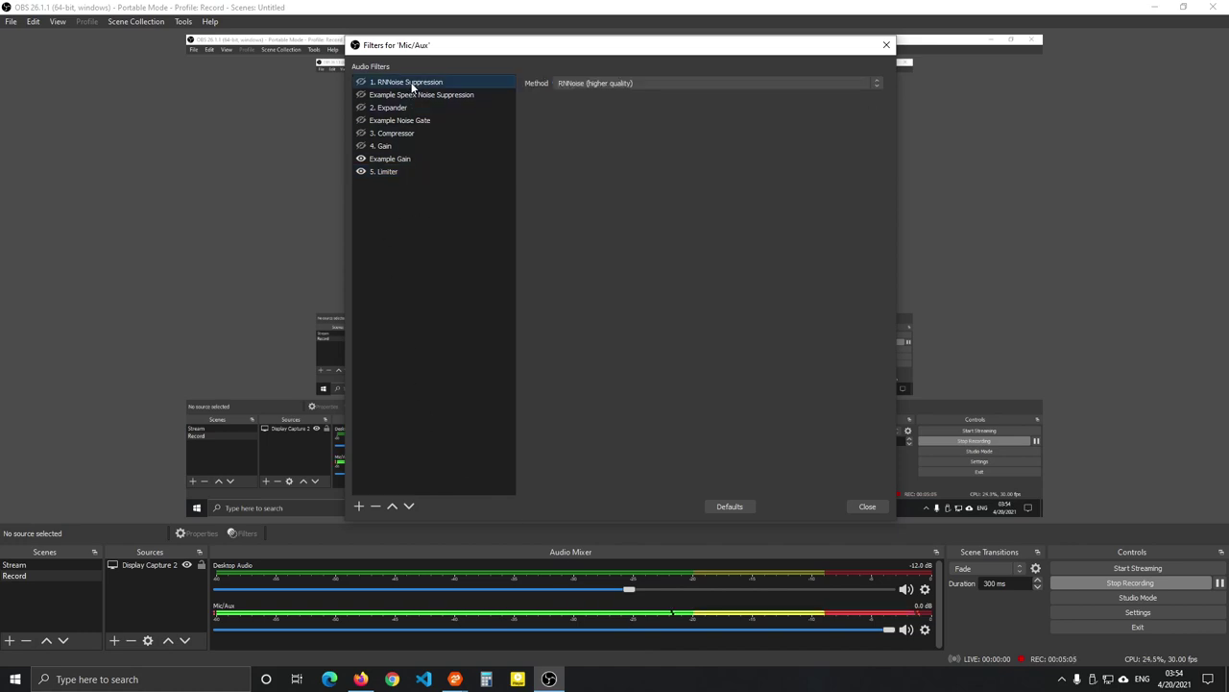
{"action": "left_click", "coordinate": [360, 506]}
{"action": "left_click", "coordinate": [576, 348]}
{"action": "left_click", "coordinate": [402, 107]}
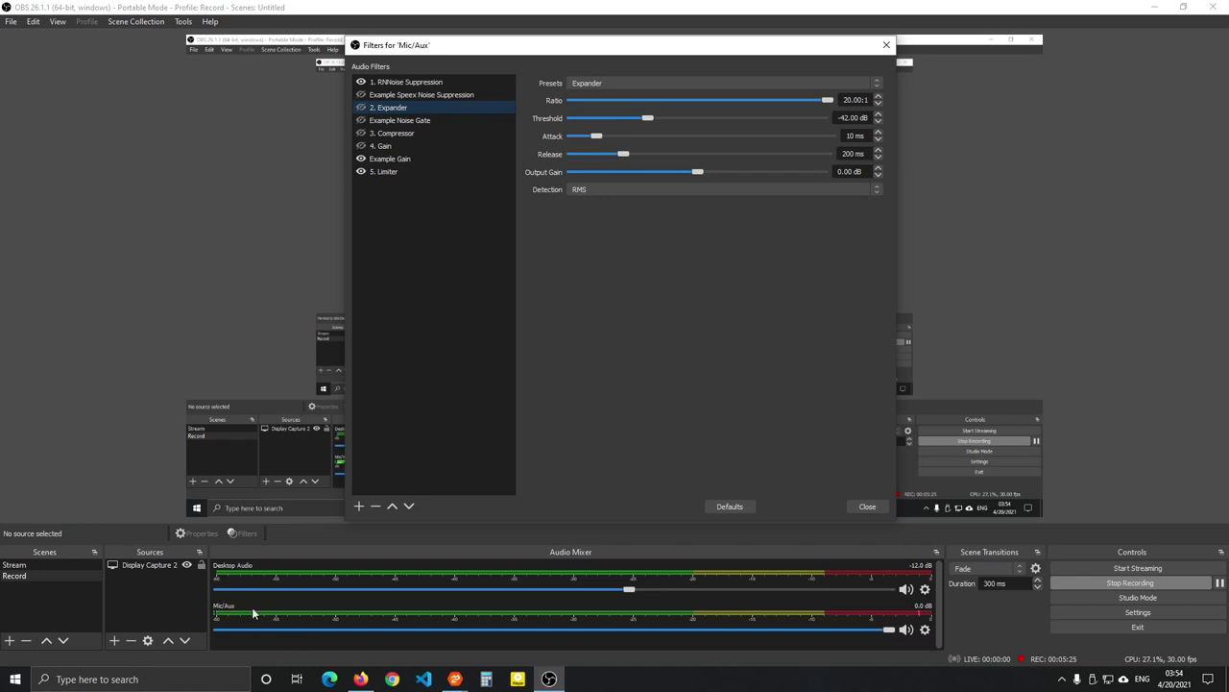
- Keep Example Speex Noise Suppression on the Speex (lower CPU usage) method
{"action": "left_click", "coordinate": [429, 84]}
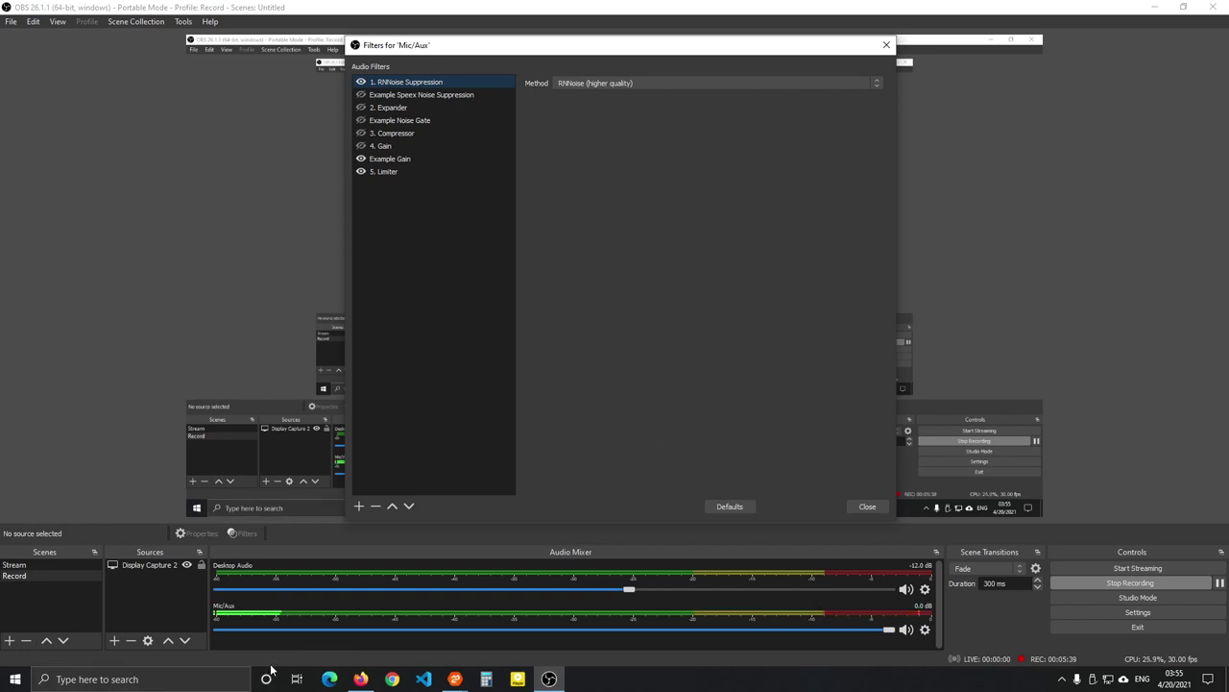
{"action": "left_click", "coordinate": [400, 95]}
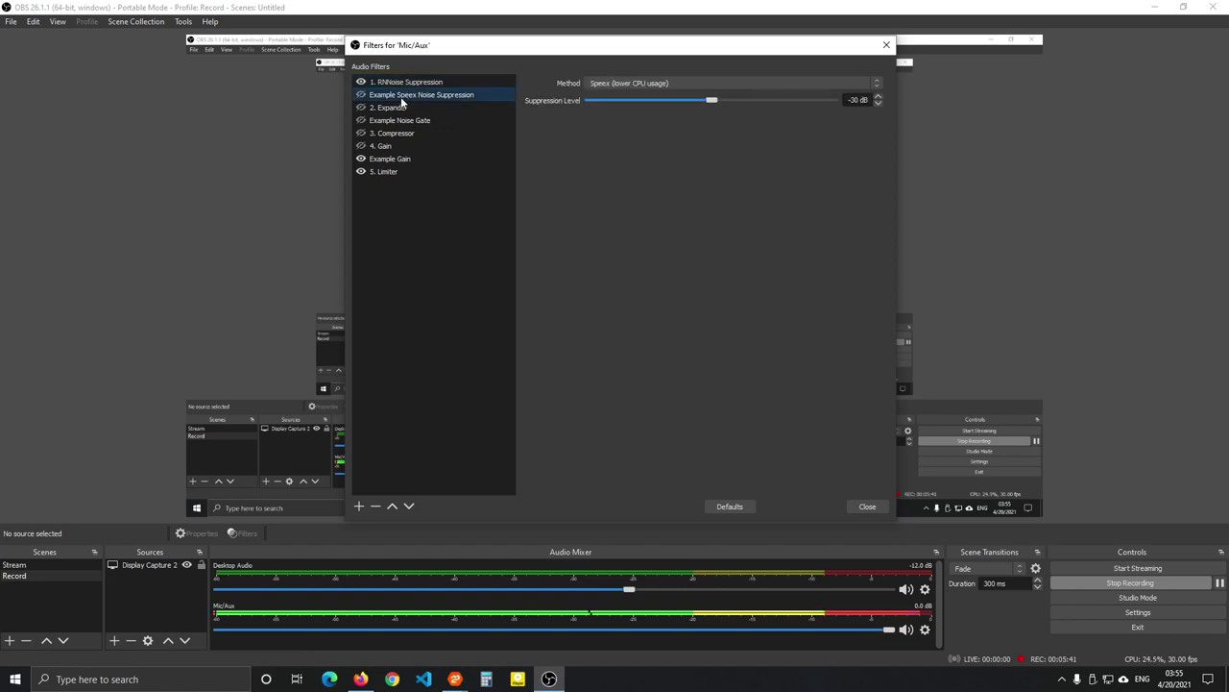
{"action": "left_click", "coordinate": [646, 83]}
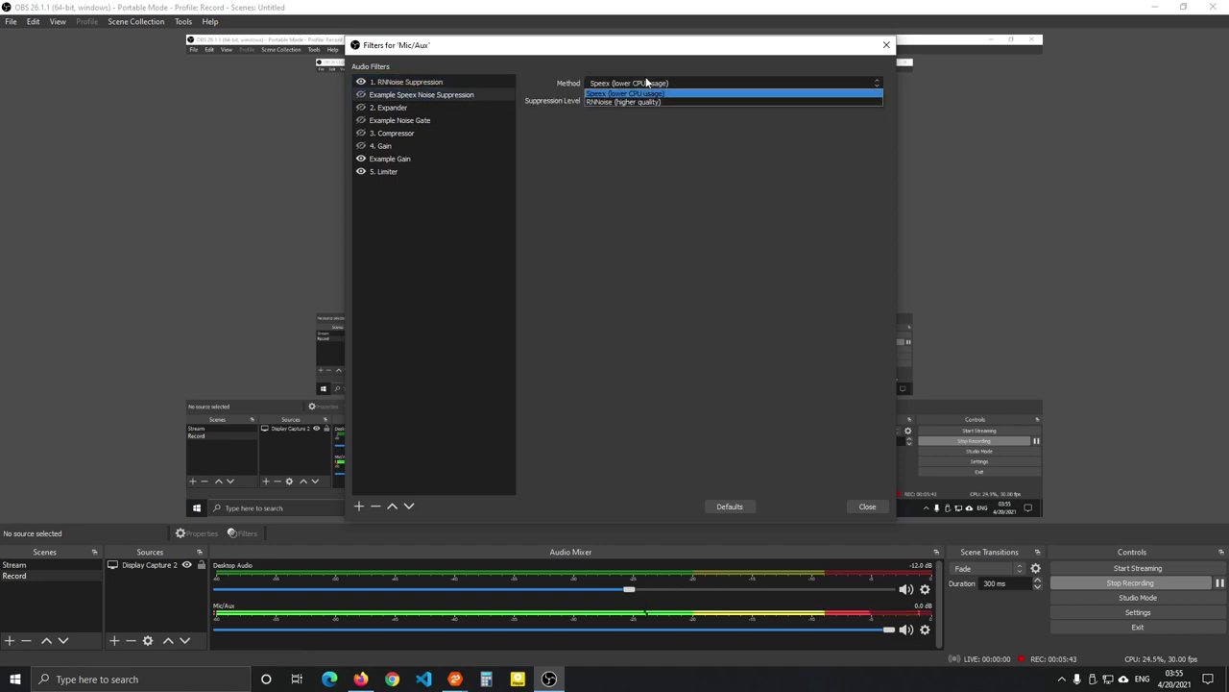
{"action": "left_click", "coordinate": [639, 93]}
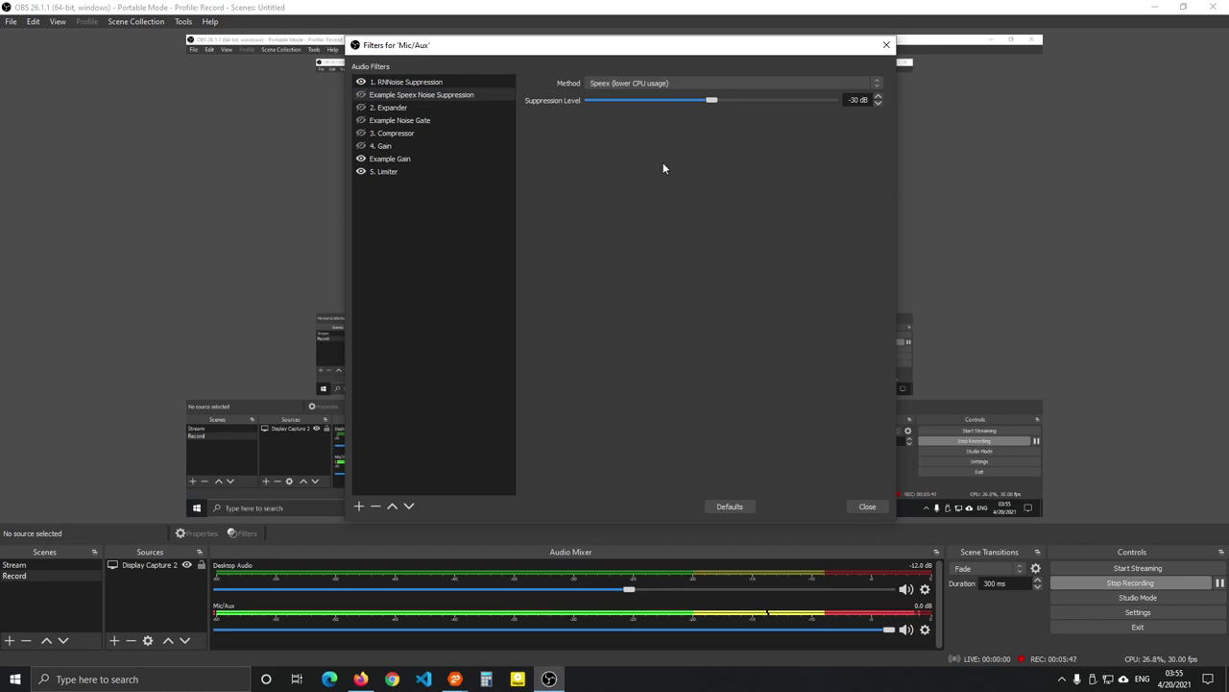
- Enable the 2. Expander filter and select its threshold value
{"action": "left_click", "coordinate": [431, 108]}
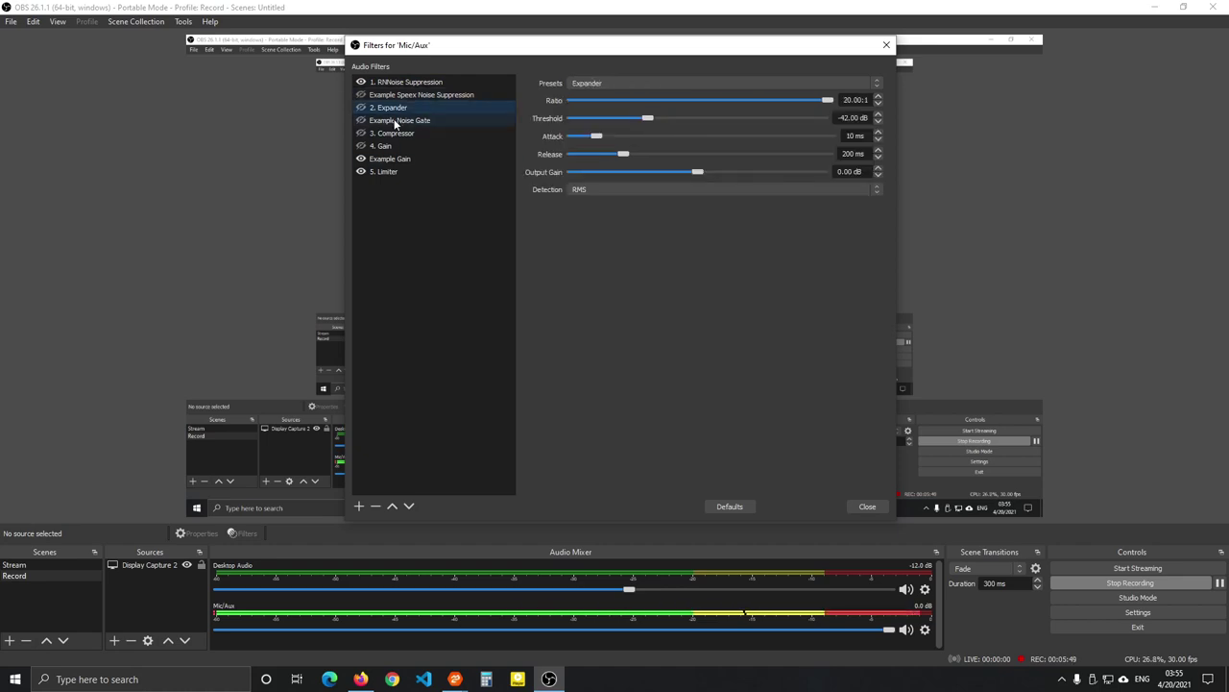
{"action": "left_click", "coordinate": [362, 107]}
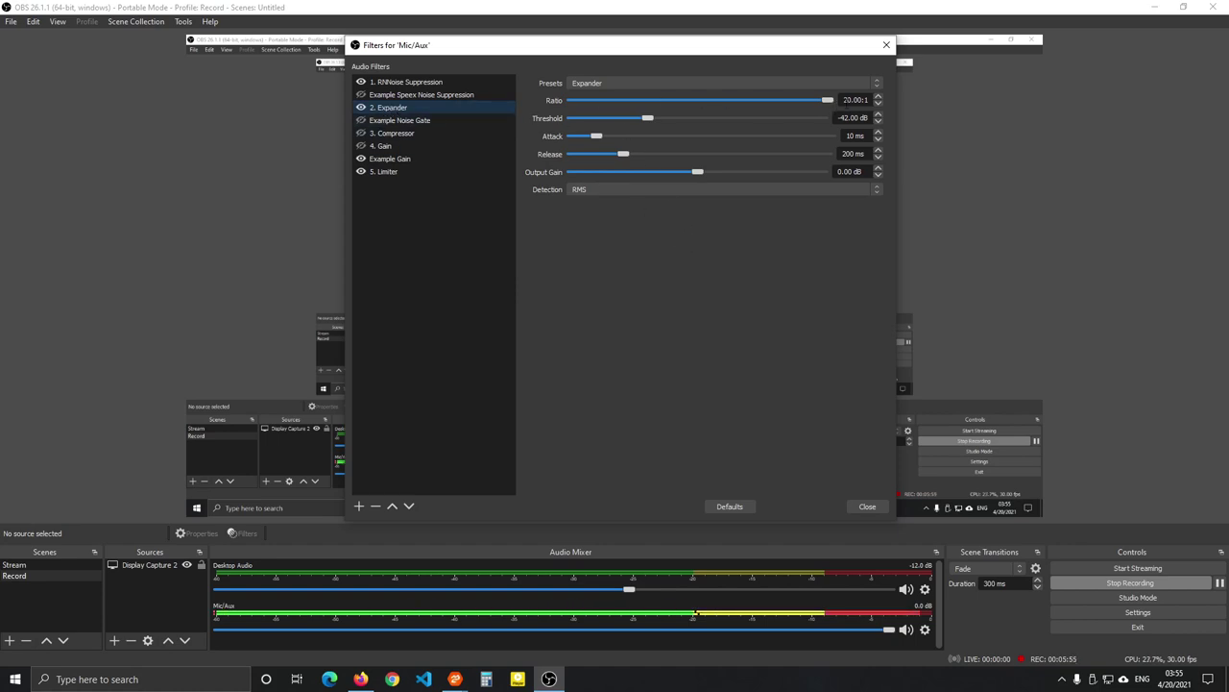
{"action": "double_click", "coordinate": [845, 117]}
- Compare with Example Gain, then view the Example Noise Gate's −42/−40 dB settings
{"action": "left_click", "coordinate": [405, 157]}
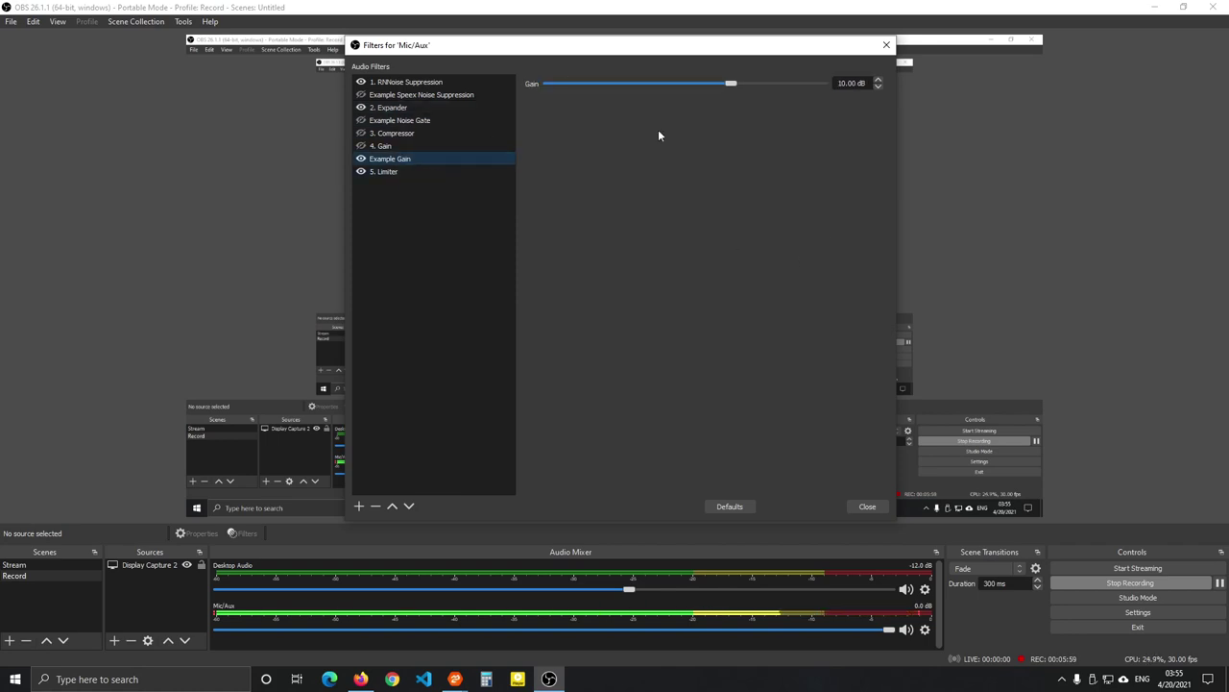
{"action": "left_click", "coordinate": [451, 108]}
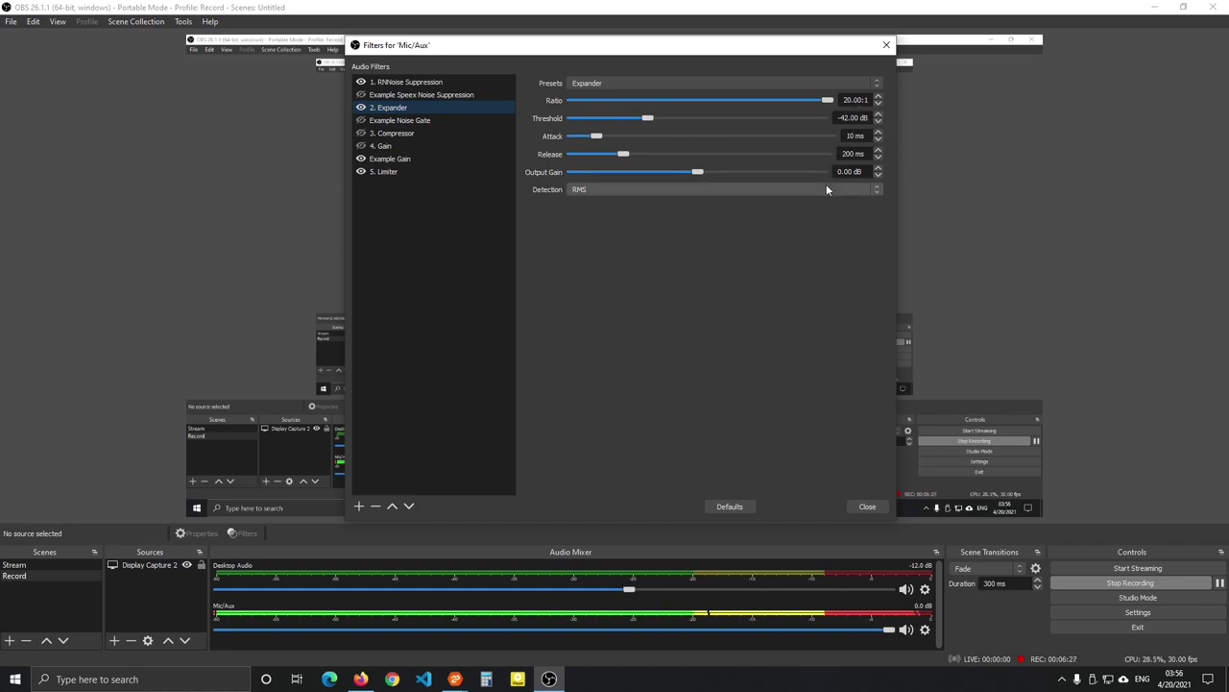
{"action": "left_click", "coordinate": [440, 119]}
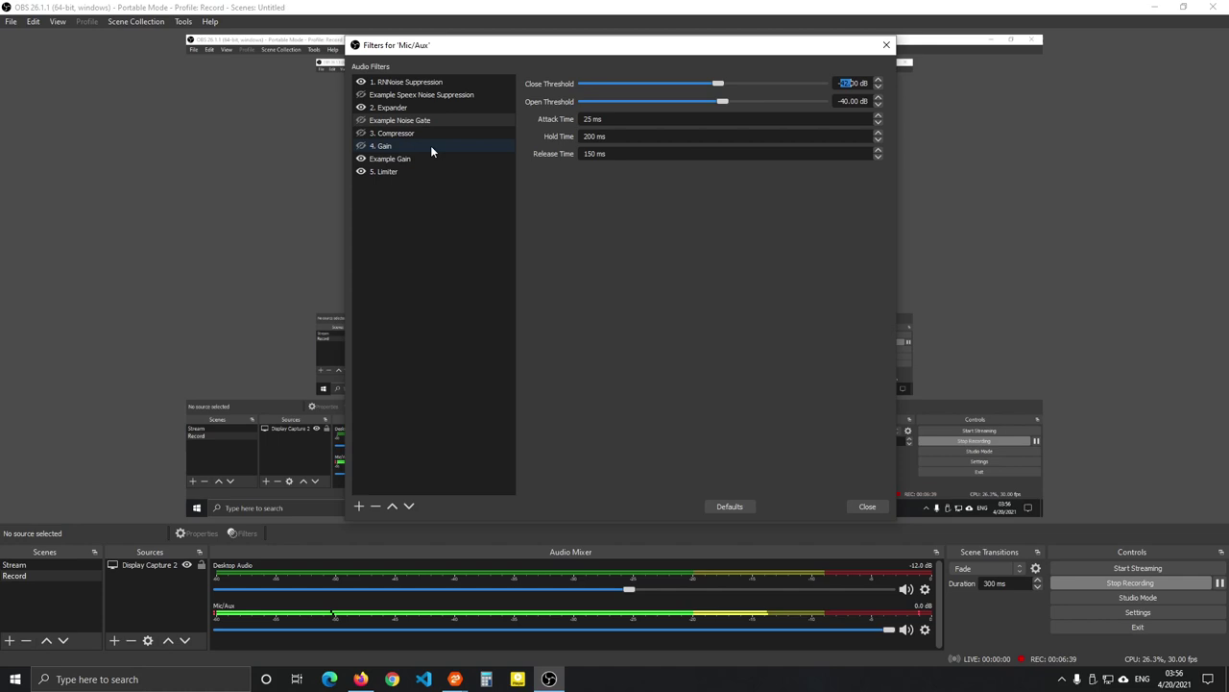
- Toggle between Example Noise Gate and Expander, ending on the Expander's 20:1, −42 dB settings
{"action": "left_click", "coordinate": [423, 104]}
{"action": "left_click", "coordinate": [427, 120]}
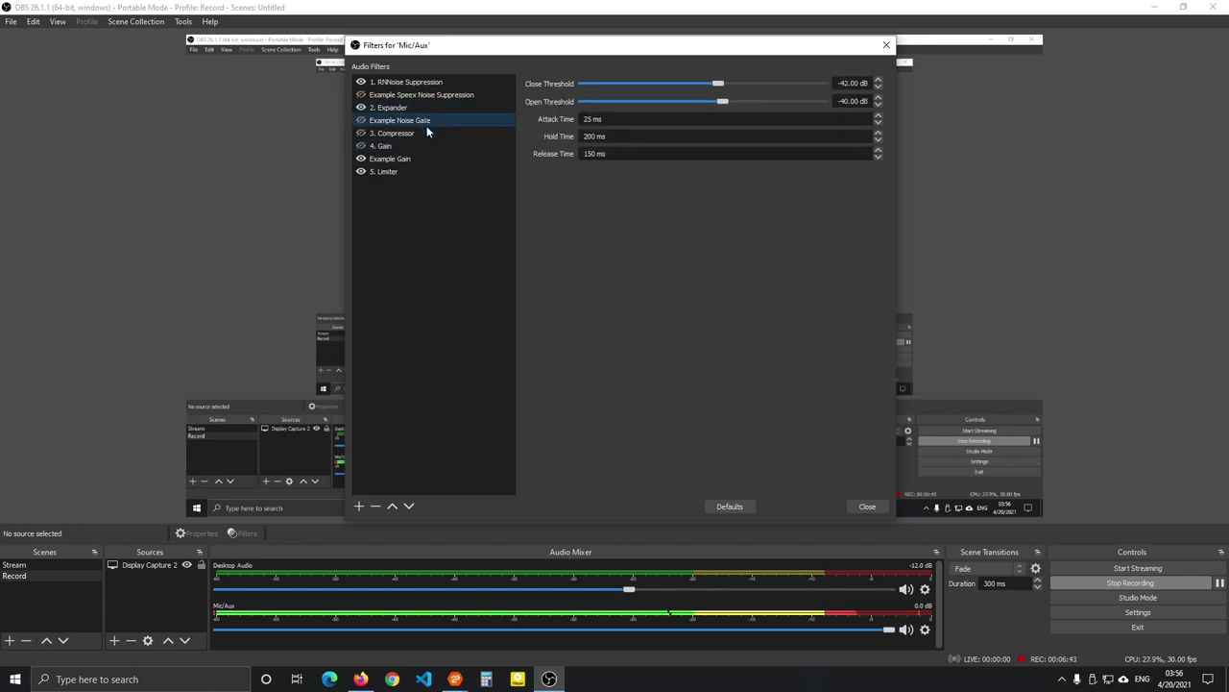
{"action": "left_click", "coordinate": [427, 109]}
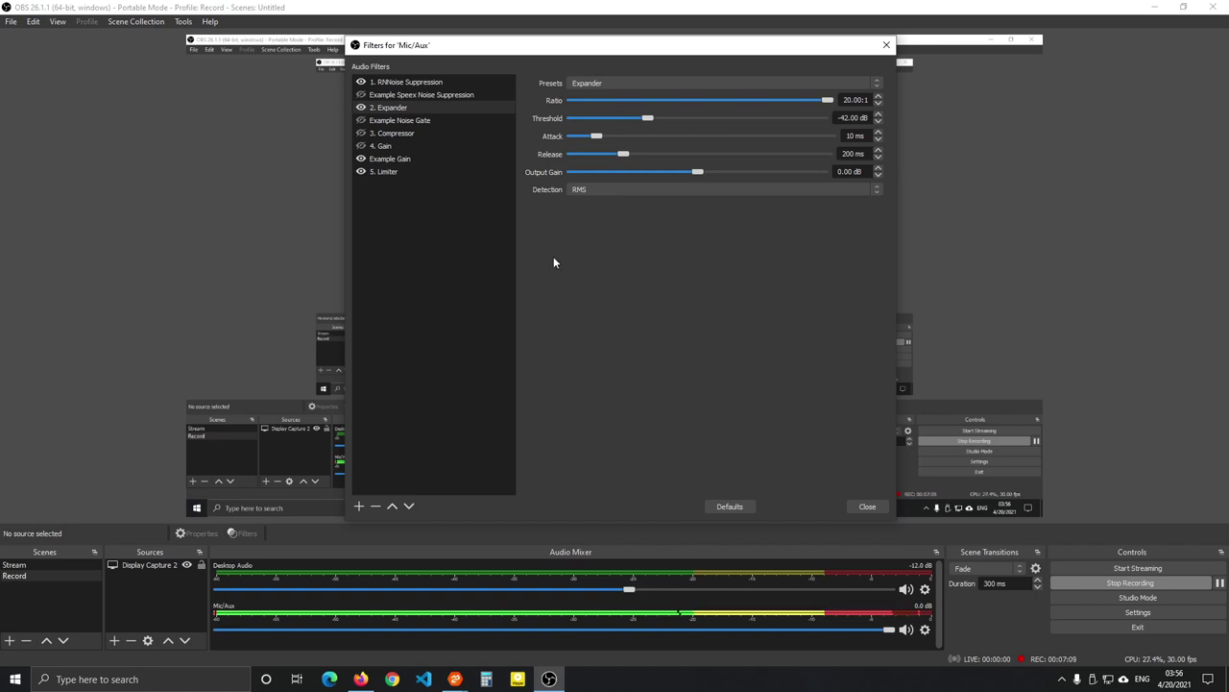
- Check the Compressor's 2.00:1 ratio and −32.00 dB threshold, then view Example Gain at 10.00 dB
{"action": "left_click", "coordinate": [389, 135]}
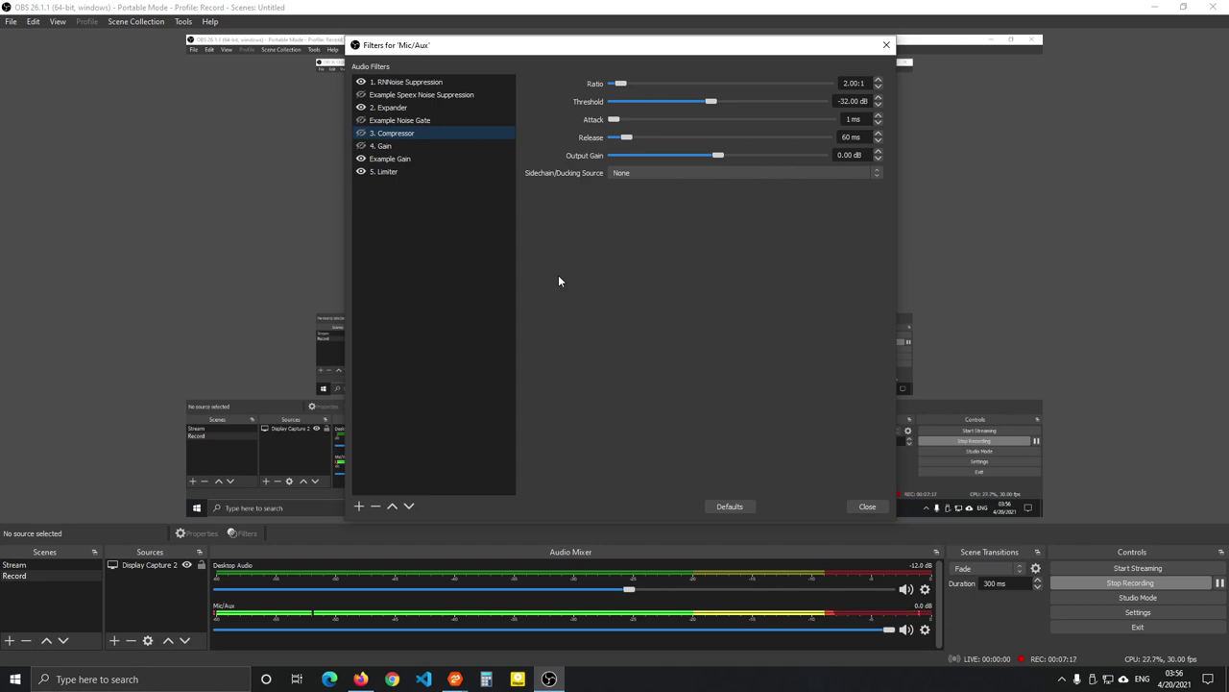
{"action": "left_click", "coordinate": [438, 159]}
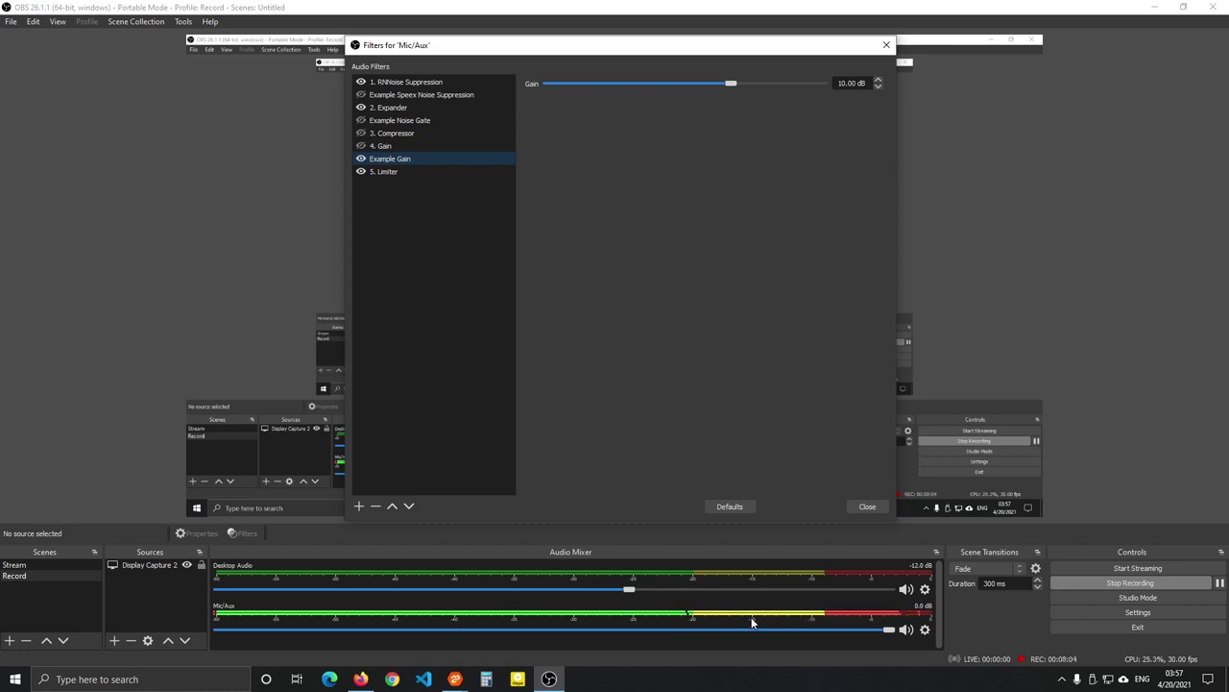
- Bring up the Compressor settings and inspect its threshold field
{"action": "left_click", "coordinate": [403, 132]}
{"action": "left_click", "coordinate": [404, 158]}
{"action": "left_click", "coordinate": [364, 132]}
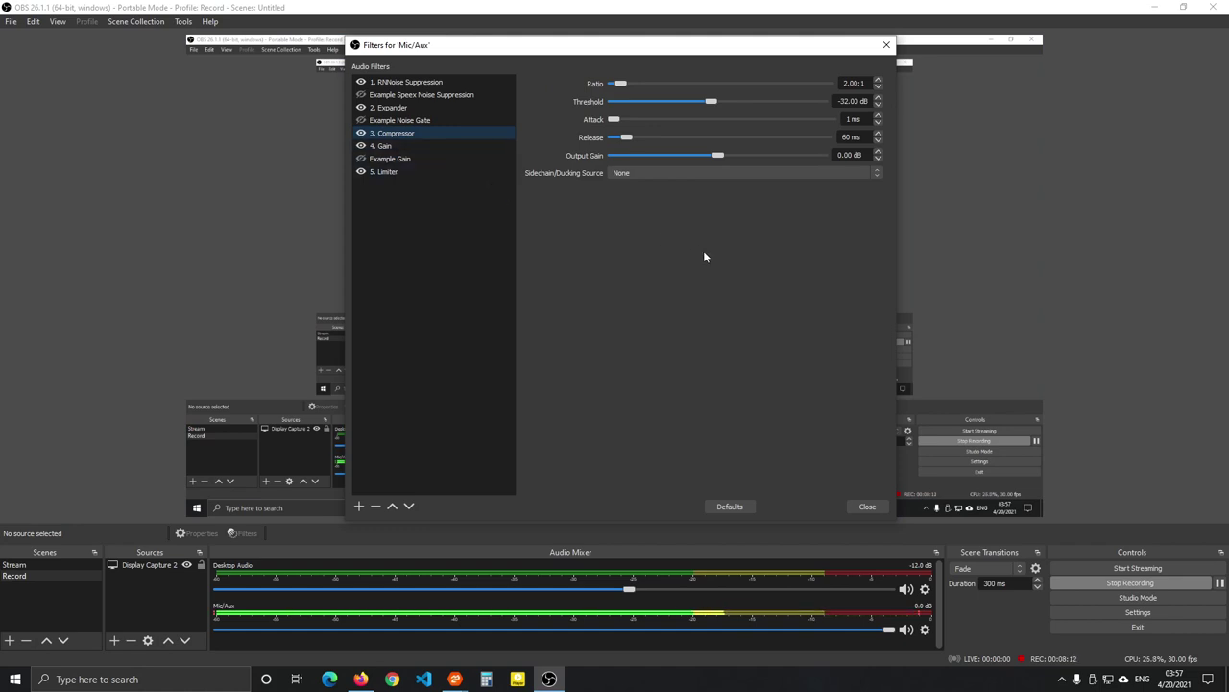
{"action": "double_click", "coordinate": [849, 104]}
{"action": "left_click", "coordinate": [847, 111]}
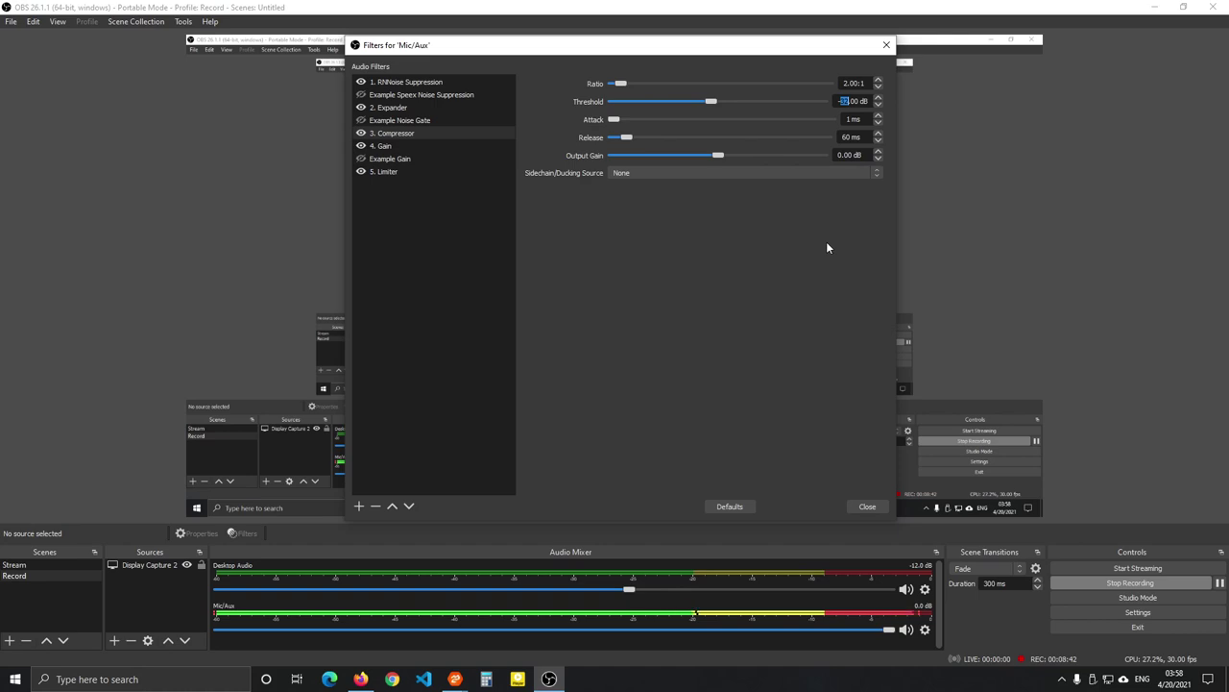
{"action": "left_click", "coordinate": [854, 119]}
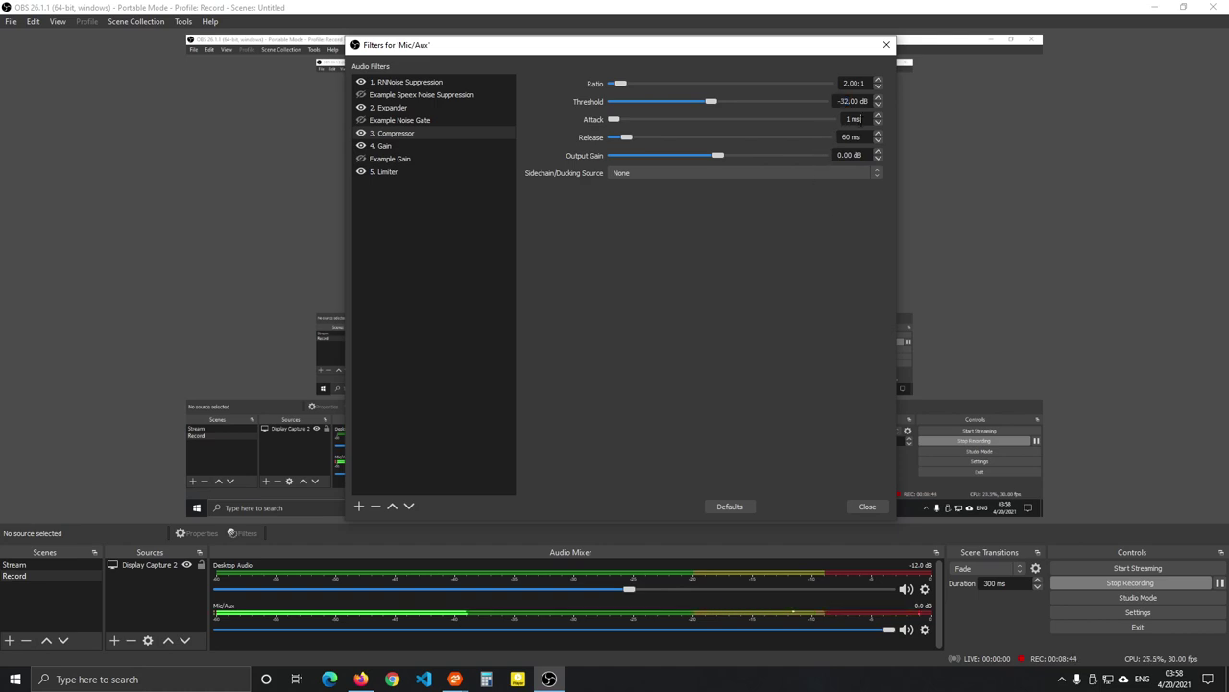
- Re-enter the Compressor threshold as −32 dB and the ratio as 2.00:1
{"action": "double_click", "coordinate": [843, 101]}
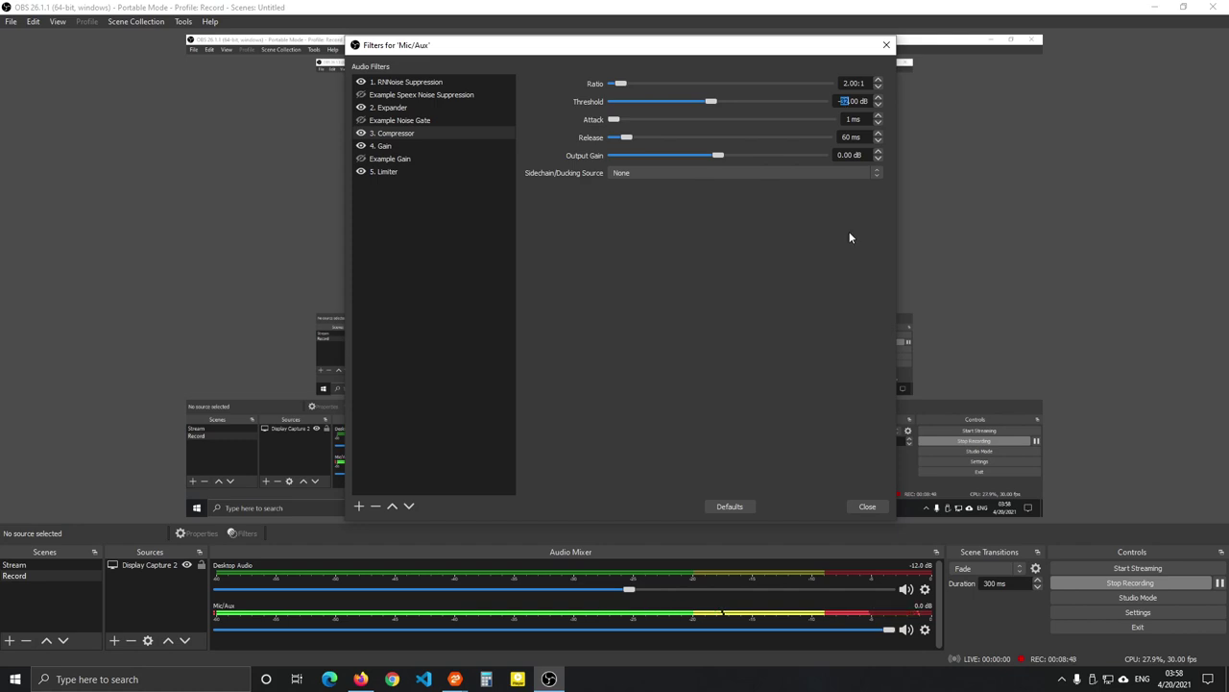
{"action": "type", "text": "32"}
{"action": "key", "text": "Tab"}
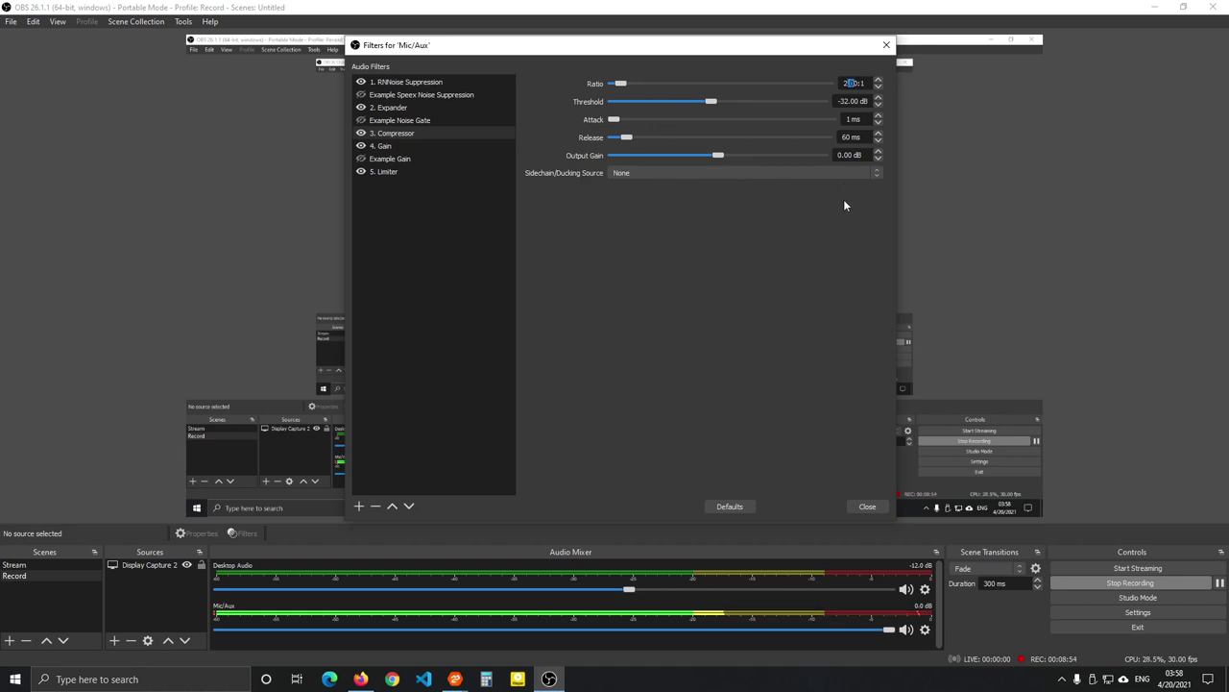
{"action": "double_click", "coordinate": [853, 90]}
{"action": "type", "text": "00"}
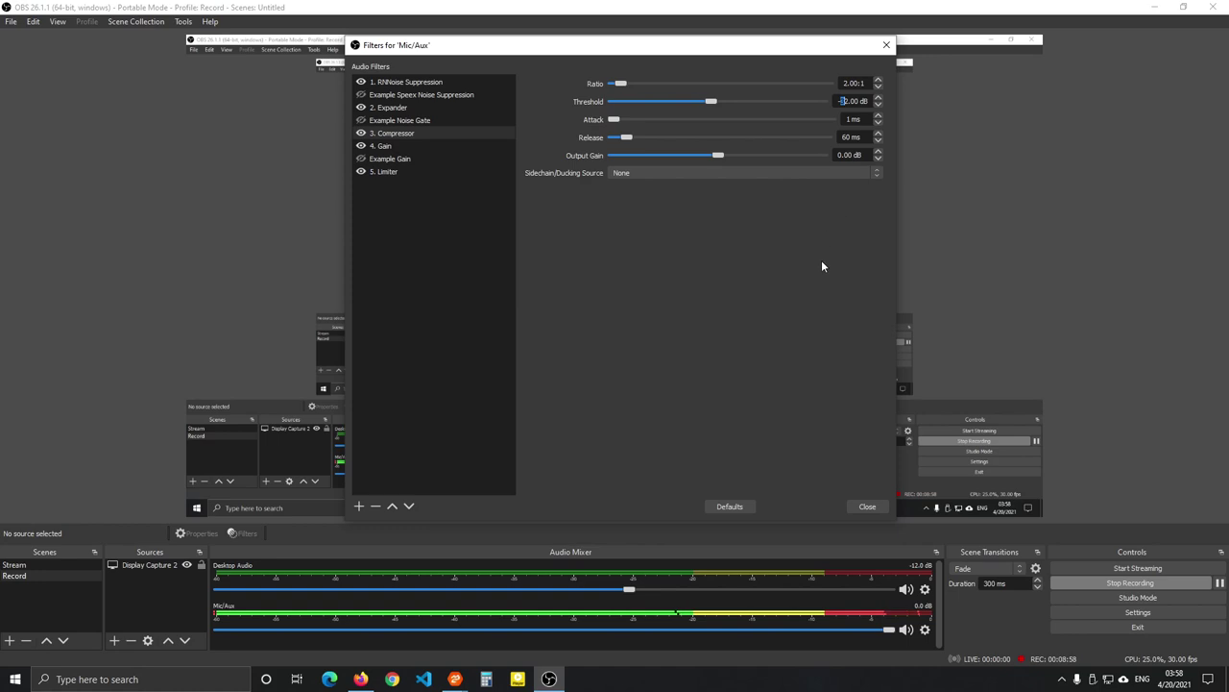
{"action": "left_click", "coordinate": [404, 133]}
{"action": "left_click", "coordinate": [403, 145]}
{"action": "left_click", "coordinate": [425, 160]}
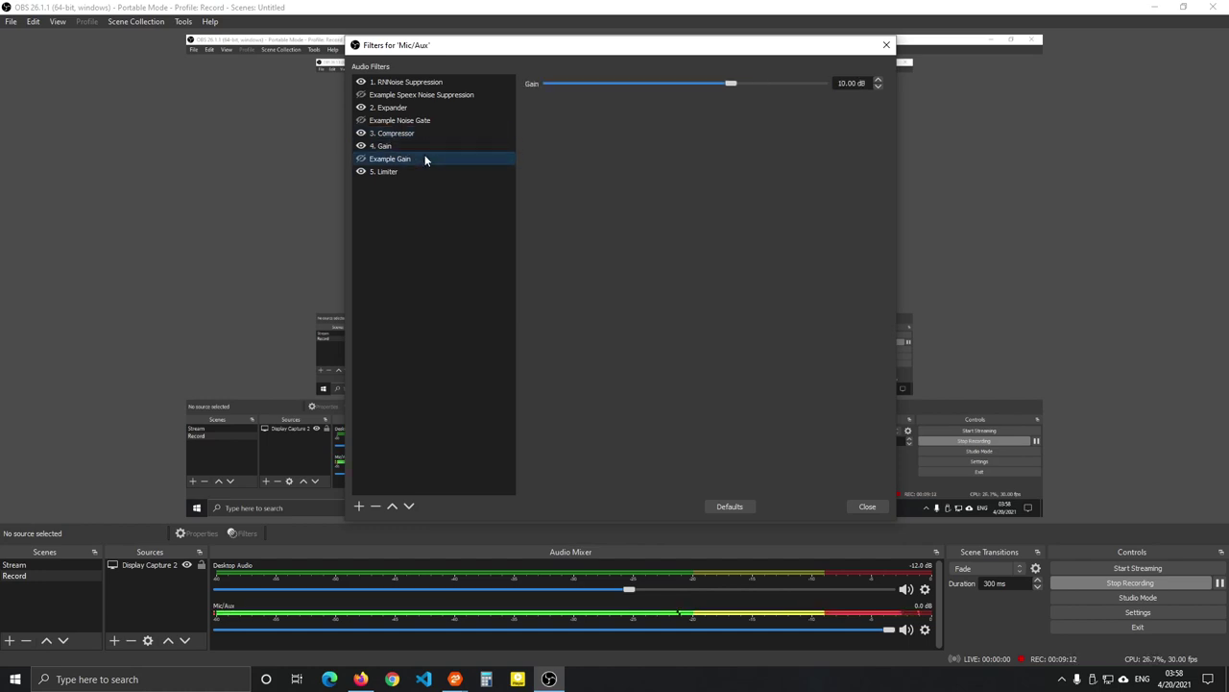
{"action": "left_click", "coordinate": [425, 145]}
{"action": "left_click", "coordinate": [430, 159]}
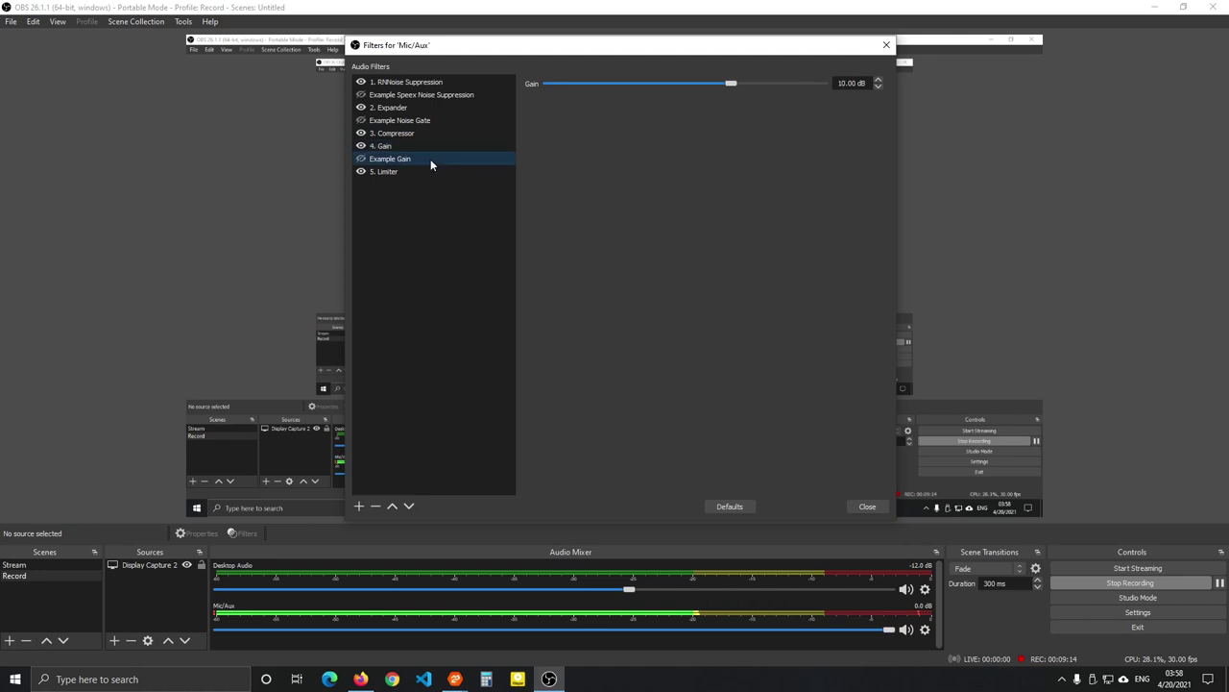
{"action": "left_click", "coordinate": [428, 145]}
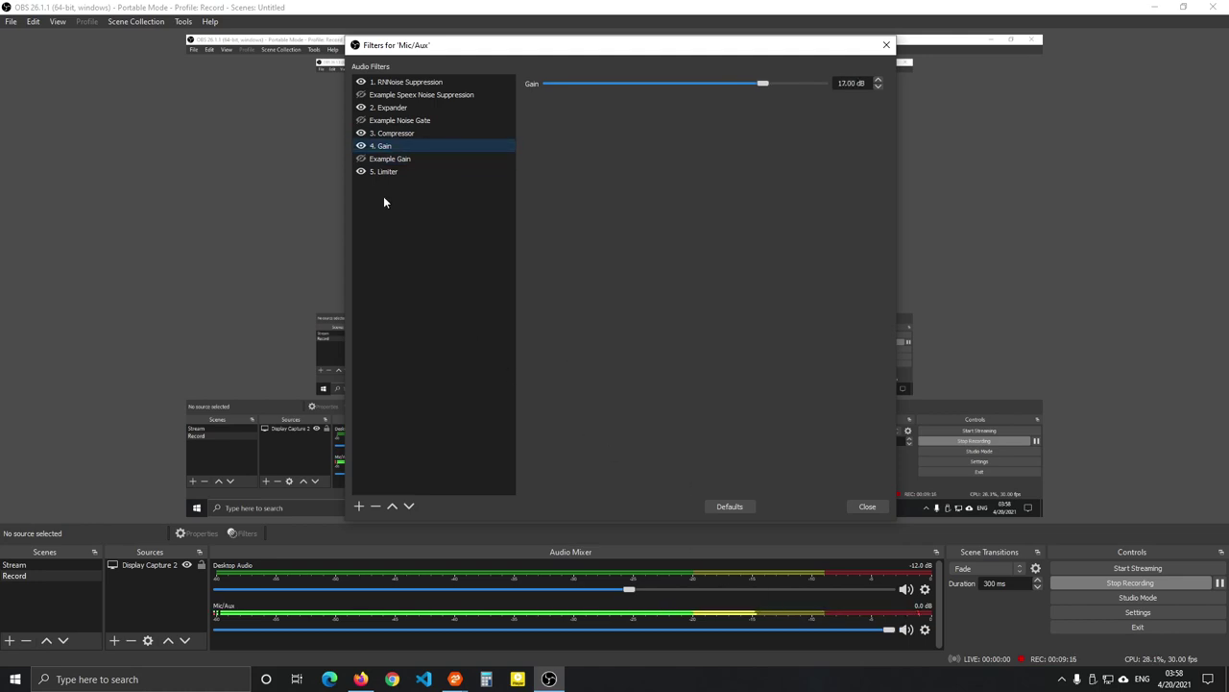
{"action": "left_click", "coordinate": [401, 172]}
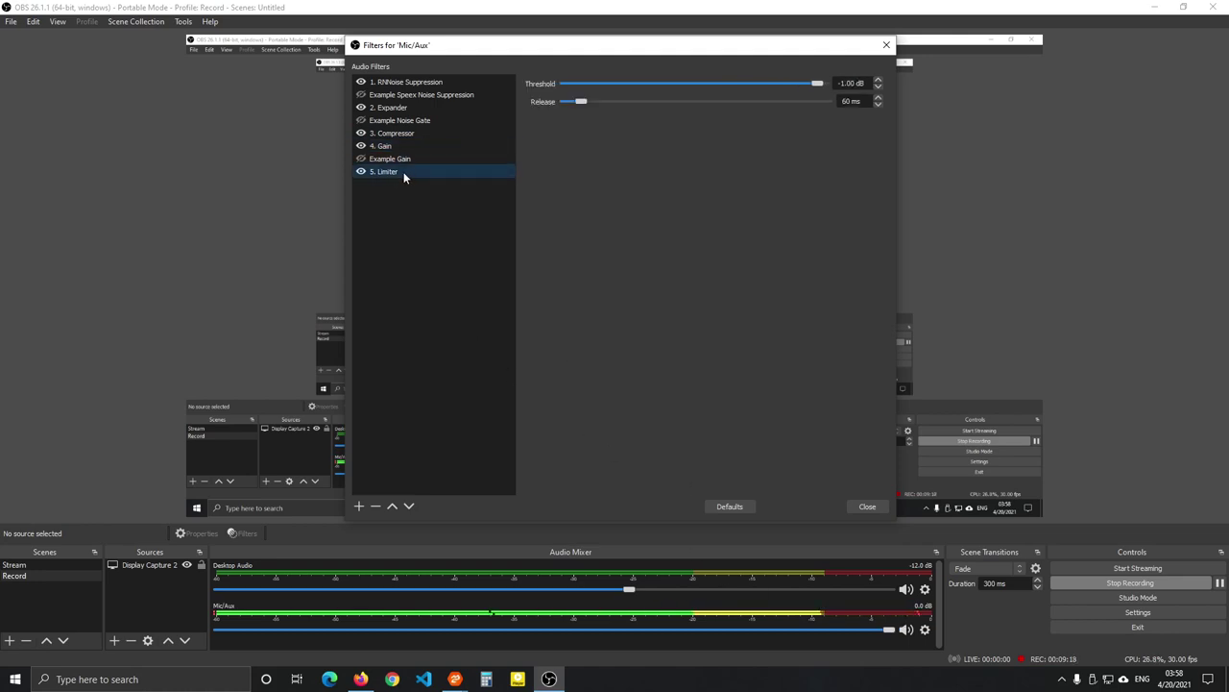
{"action": "left_click", "coordinate": [403, 145]}
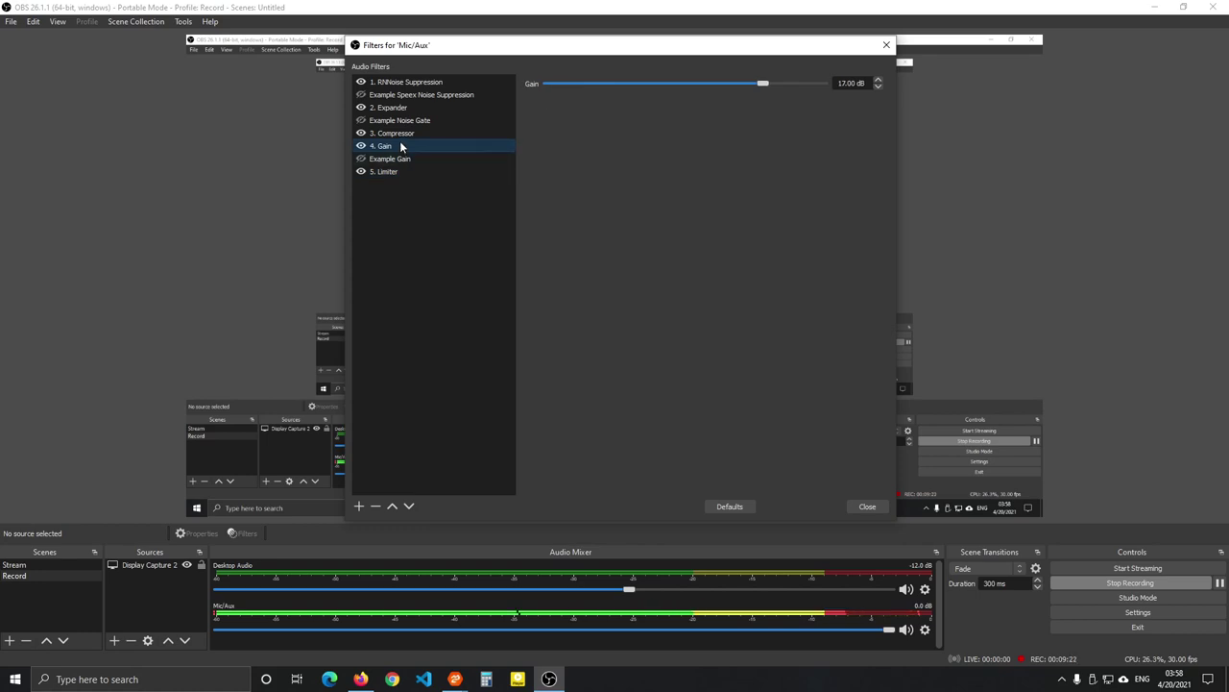
{"action": "left_click", "coordinate": [400, 135]}
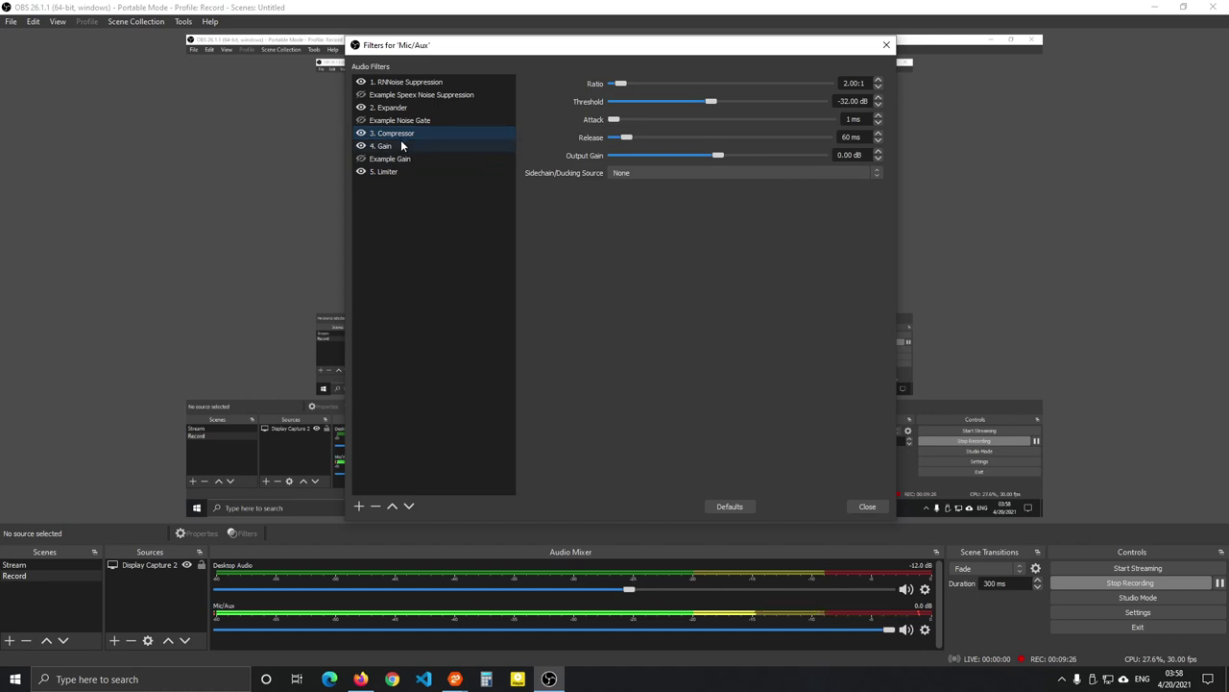
{"action": "left_click", "coordinate": [401, 144]}
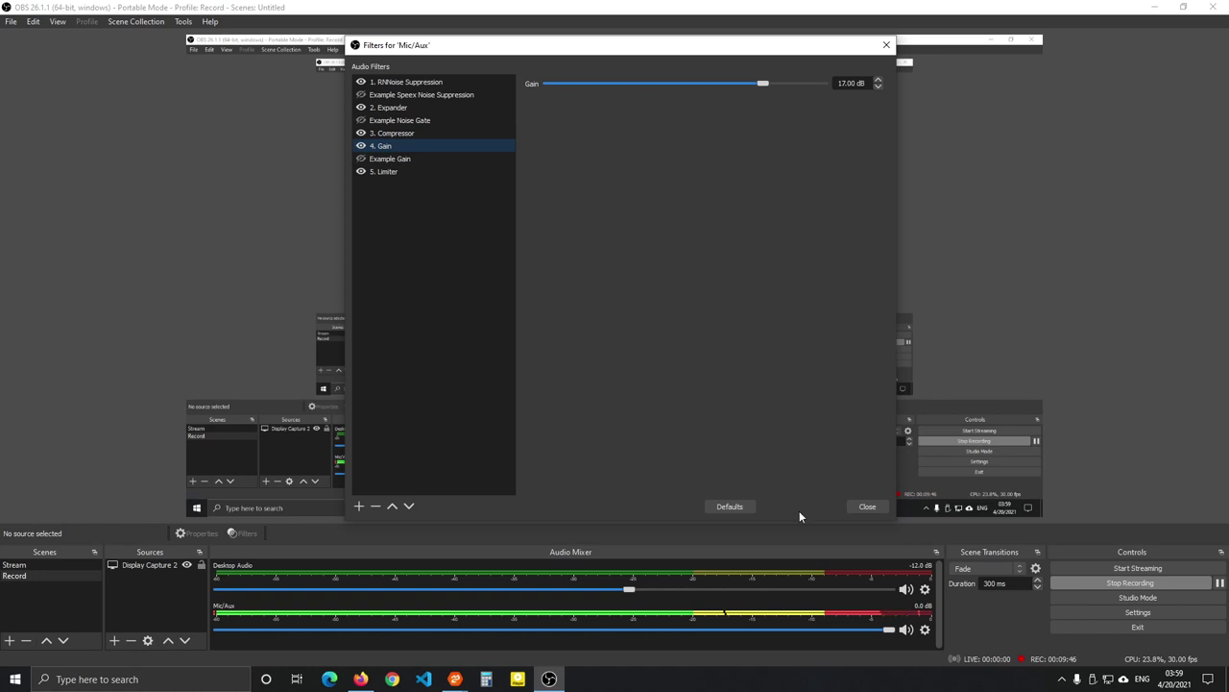
- Flip past Example Gain and 4. Gain to the Compressor's 2.00:1, −32.00 dB settings
{"action": "left_click", "coordinate": [428, 157]}
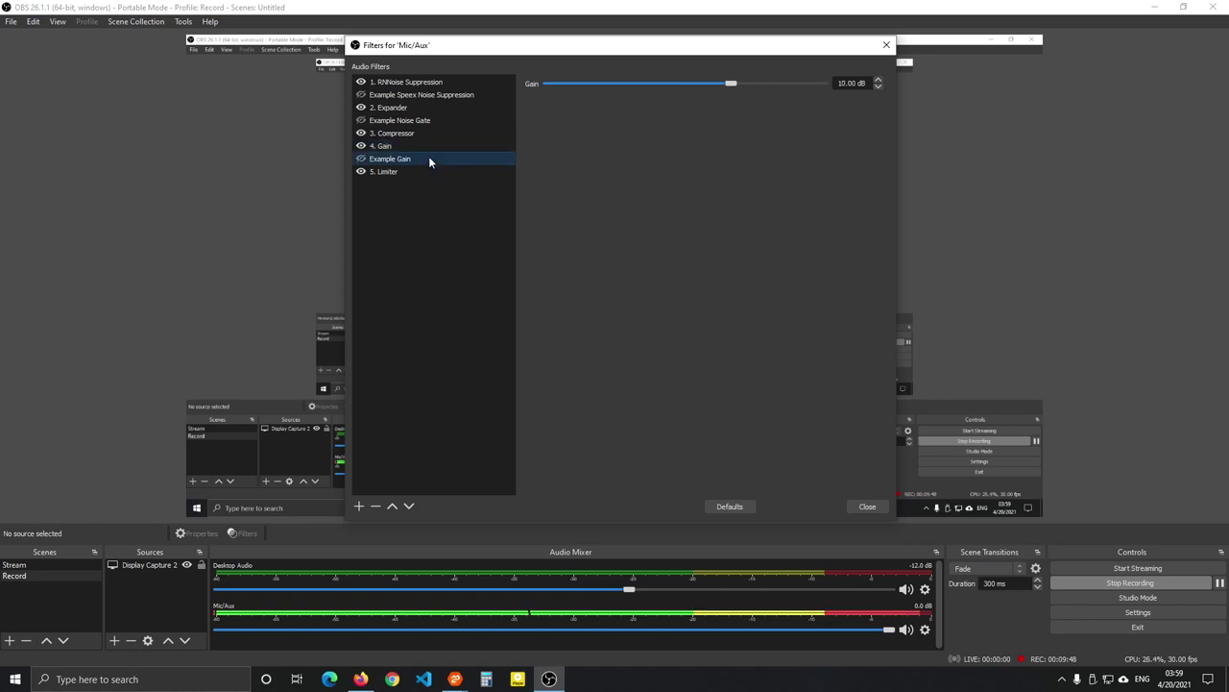
{"action": "left_click", "coordinate": [426, 150]}
{"action": "left_click", "coordinate": [430, 134]}
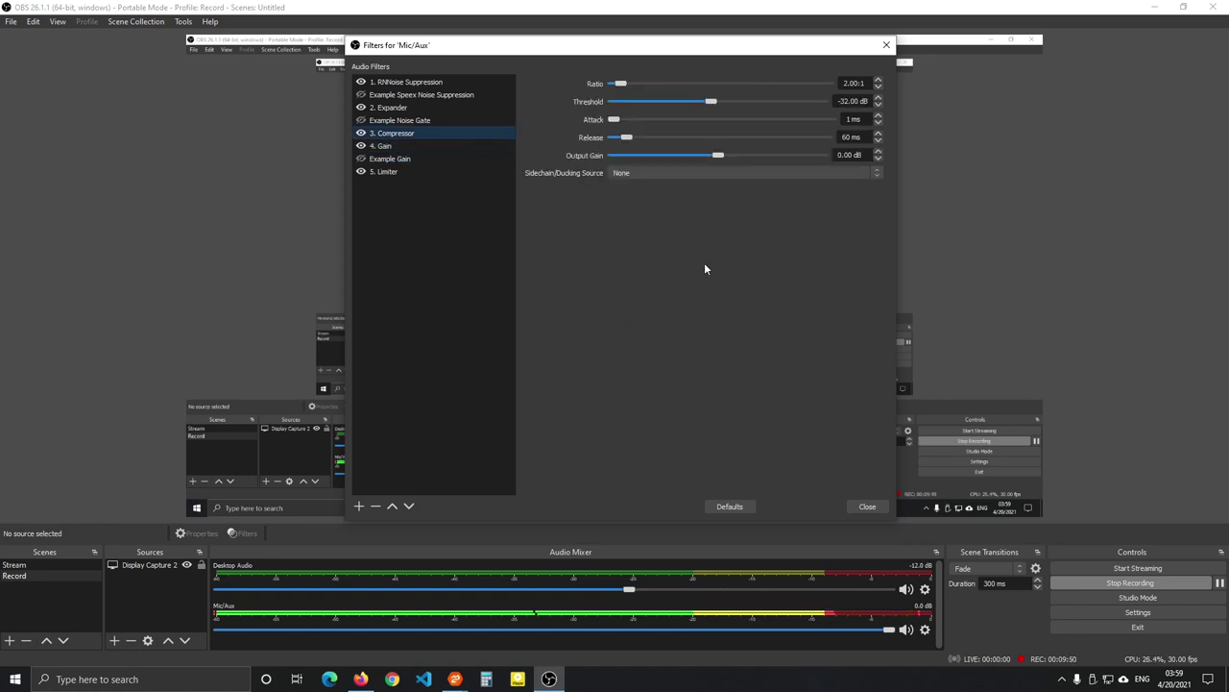